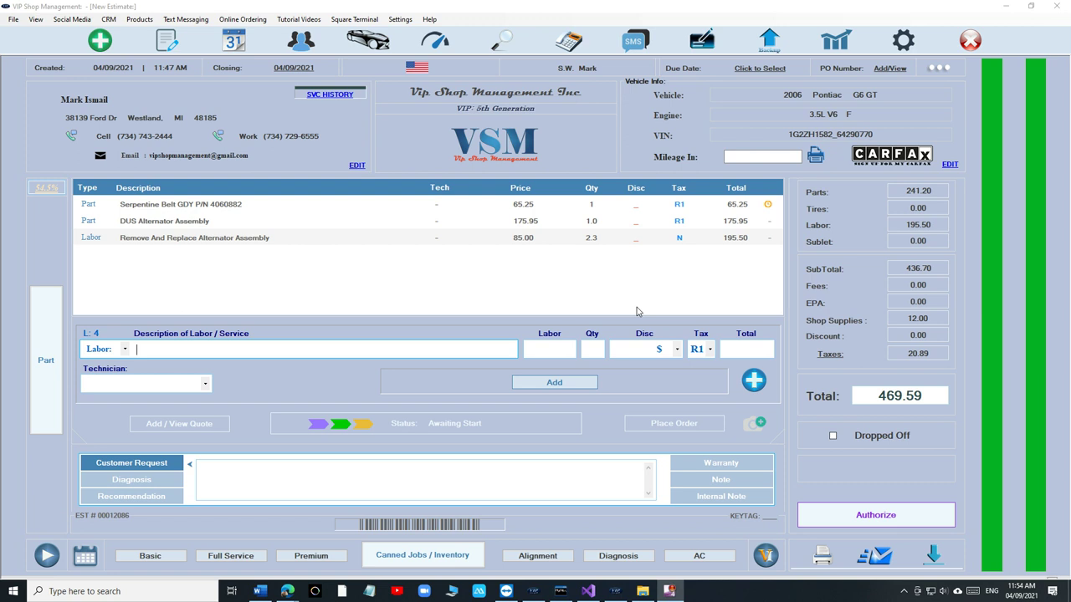
- Open a Print Preview of the current estimate and scroll down to its totals
left_click(821, 552)
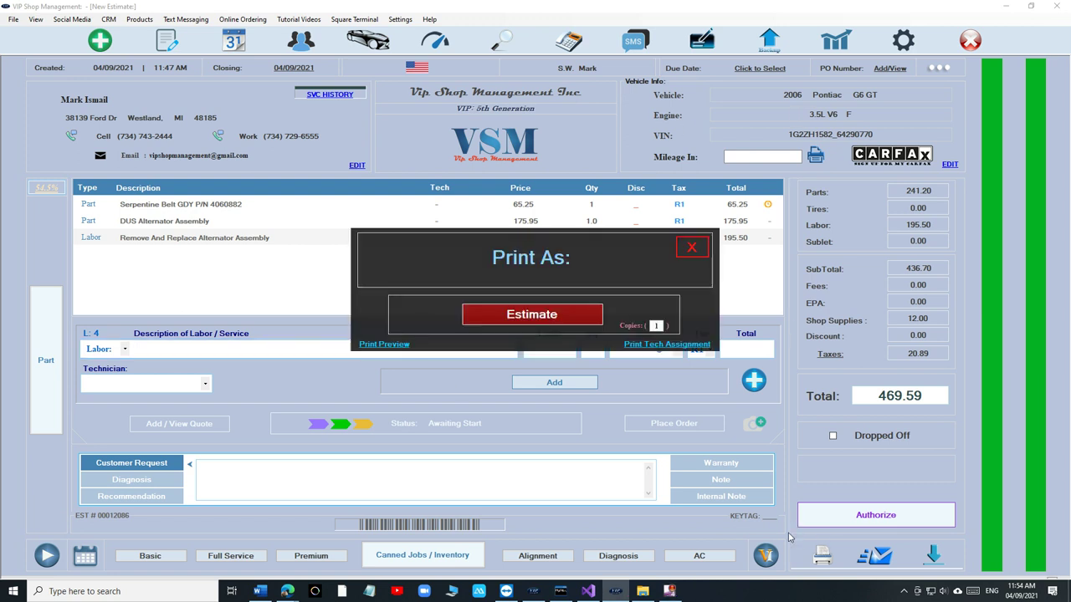
left_click(391, 345)
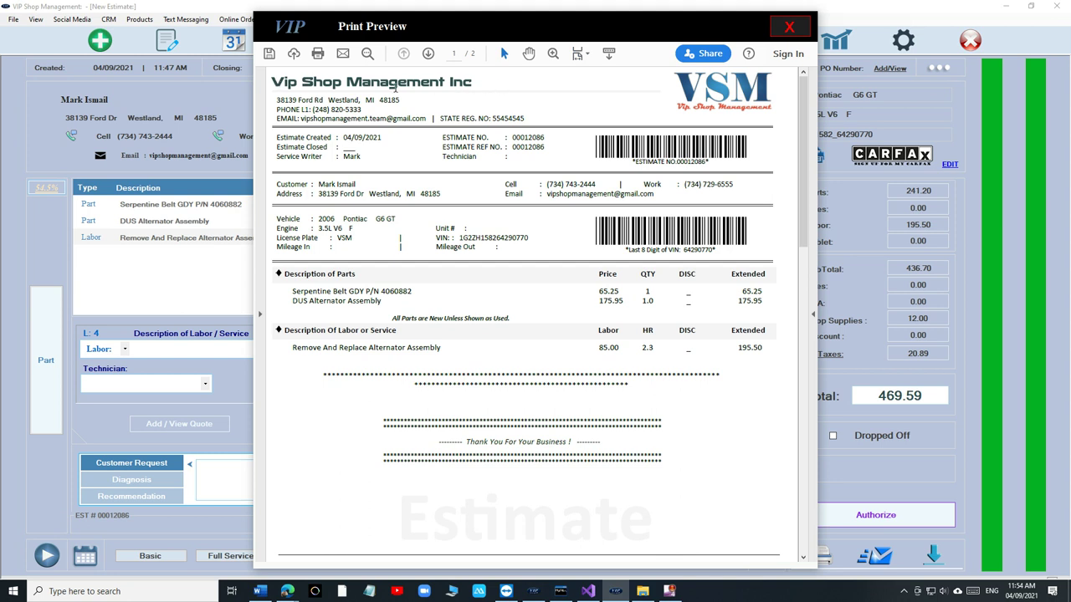
scroll(394, 88, "down", 3)
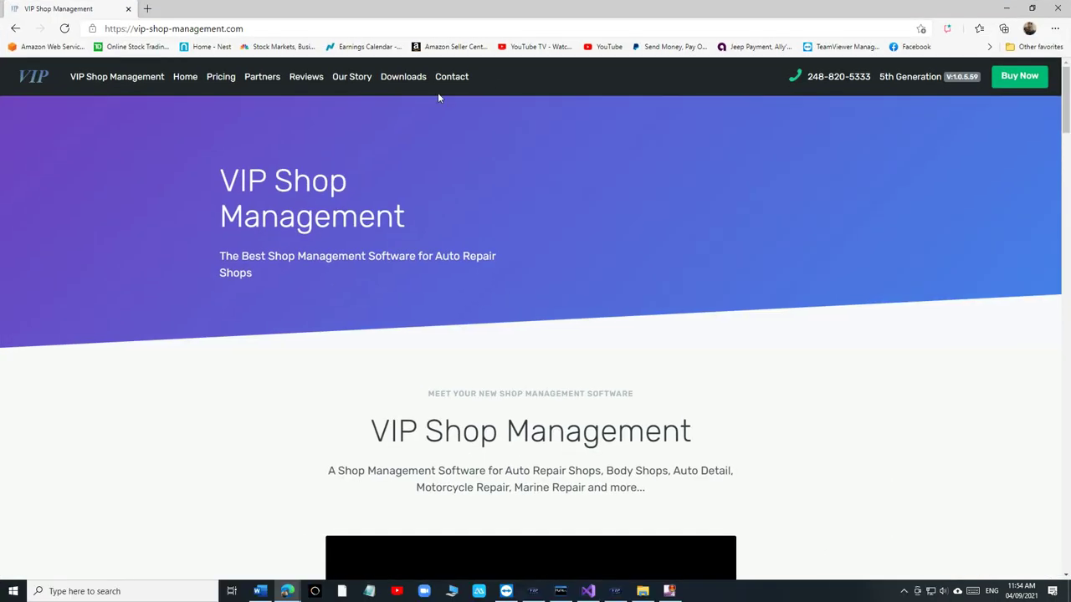
- Go to the site's Downloads page and scroll to Additional Downloads
left_click(404, 77)
scroll(420, 135, "down", 10)
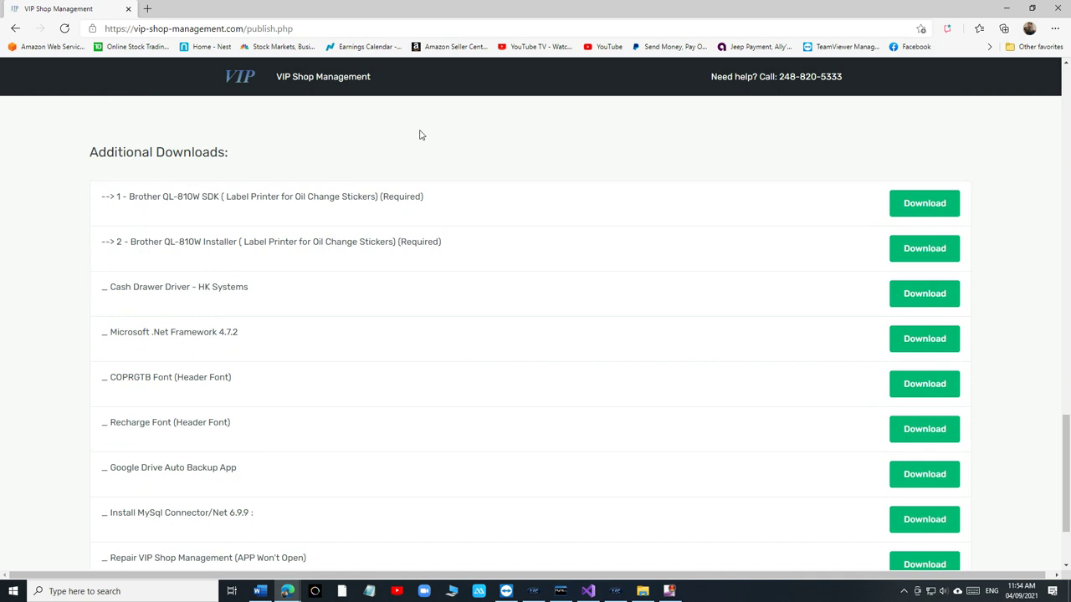
scroll(420, 136, "up", 2)
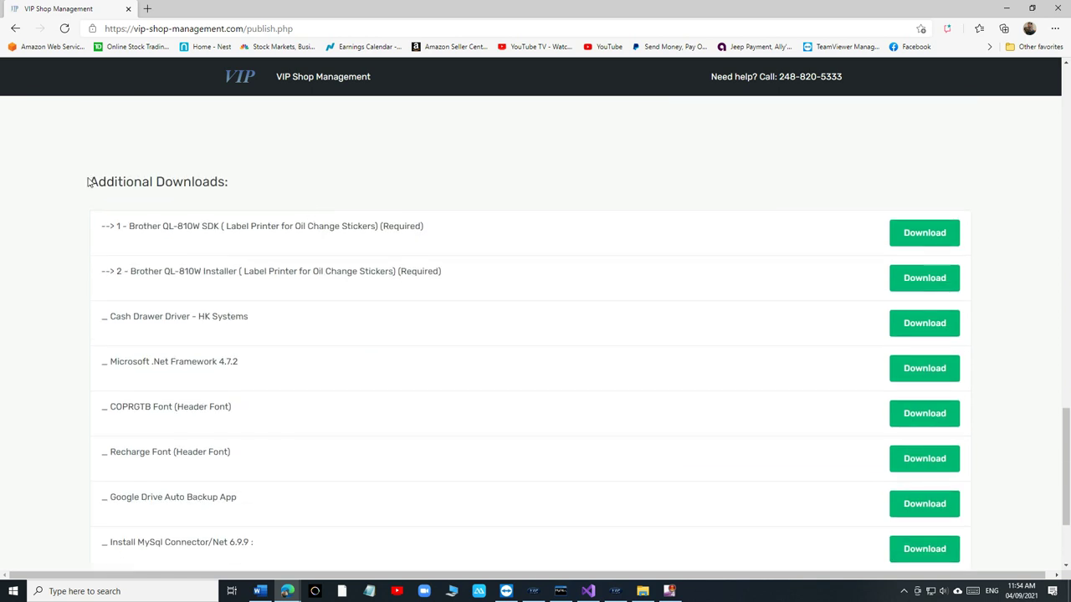
left_click_drag(97, 181, 249, 209)
left_click(254, 187)
scroll(239, 184, "down", 3)
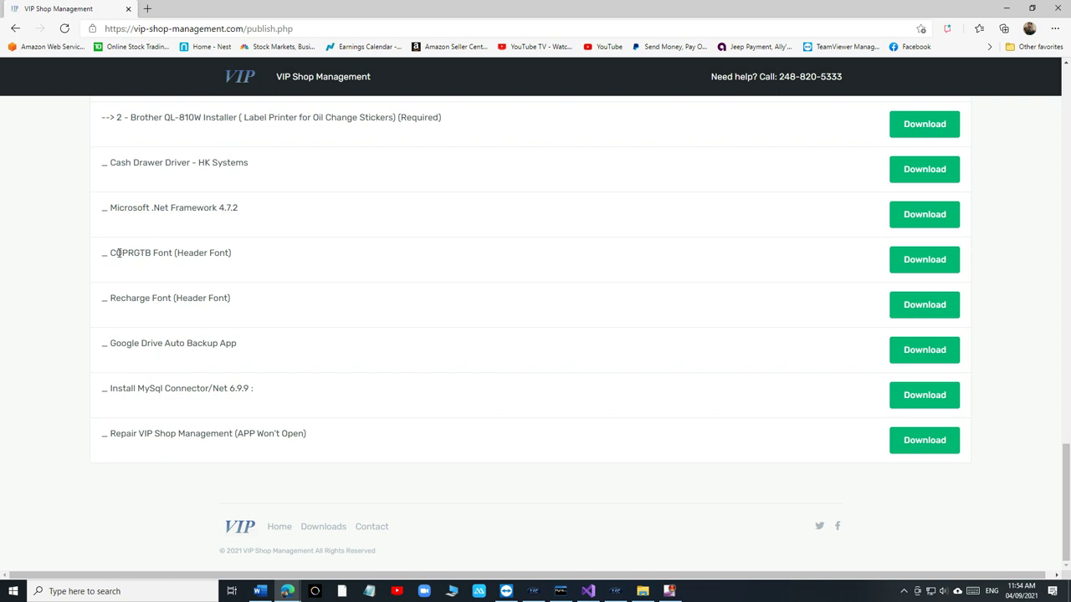
- Highlight the COPRGTB and Recharge header font entries, then minimize Edge
left_click_drag(119, 253, 223, 253)
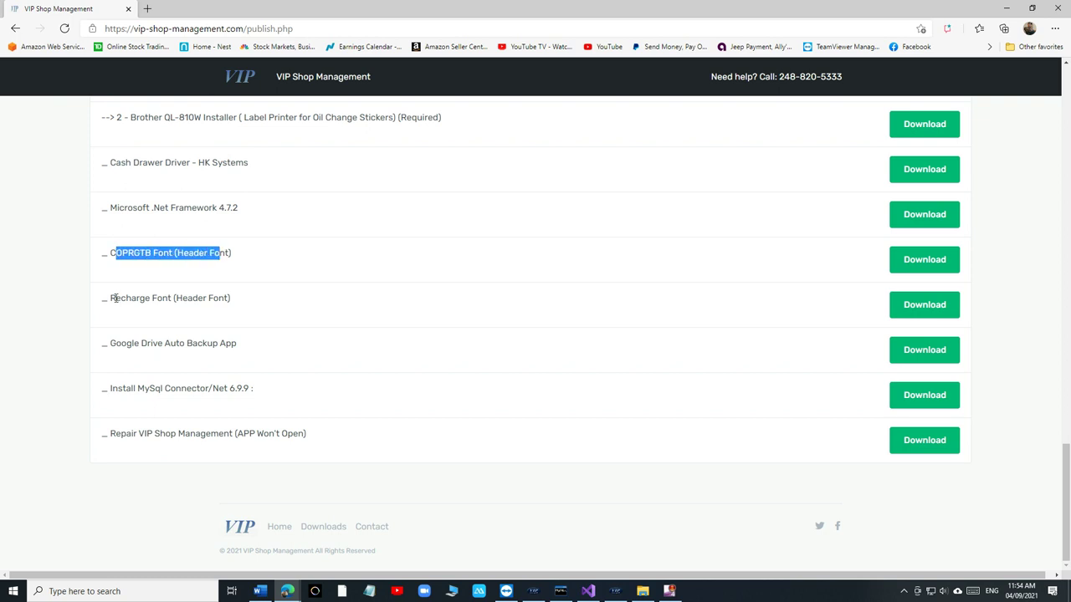
left_click_drag(115, 298, 242, 304)
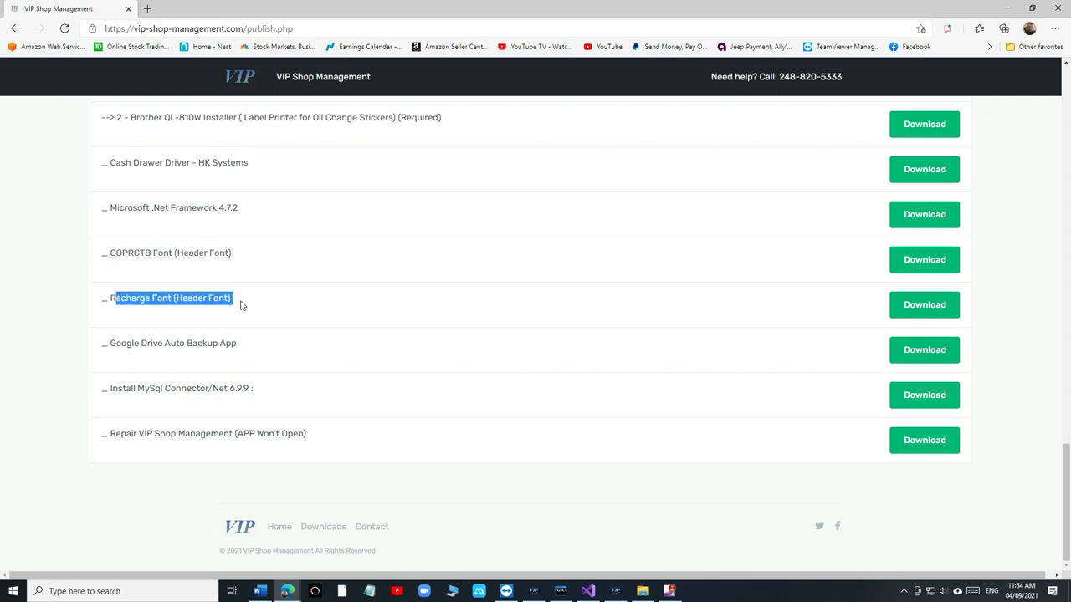
left_click(138, 312)
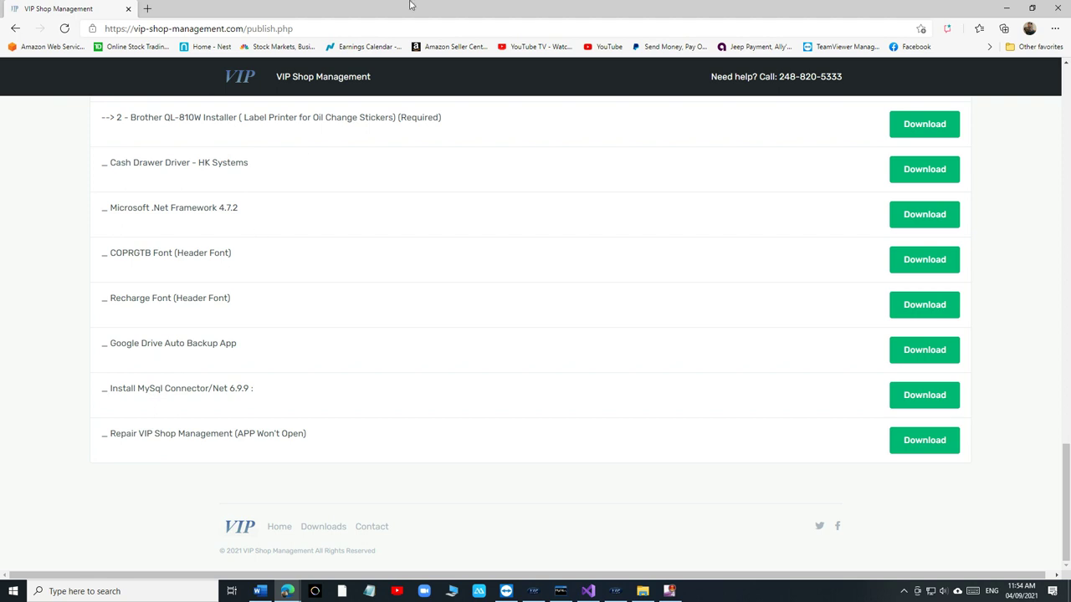
key("super+Down")
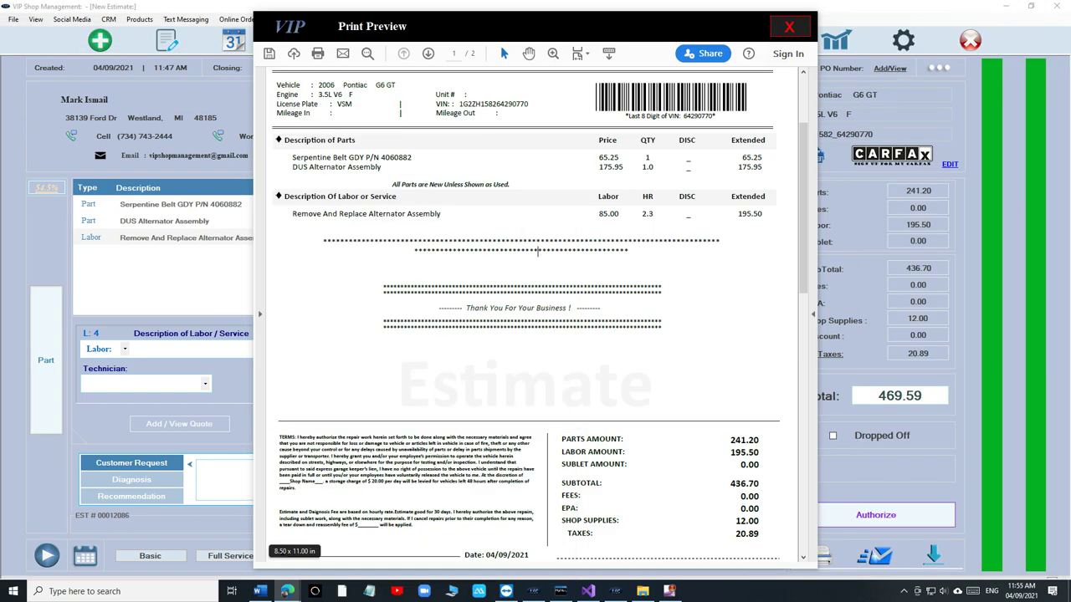
- Zoom into the estimate's top header, then reopen the downloads page beside it and highlight both font entries
scroll(358, 224, "up", 3)
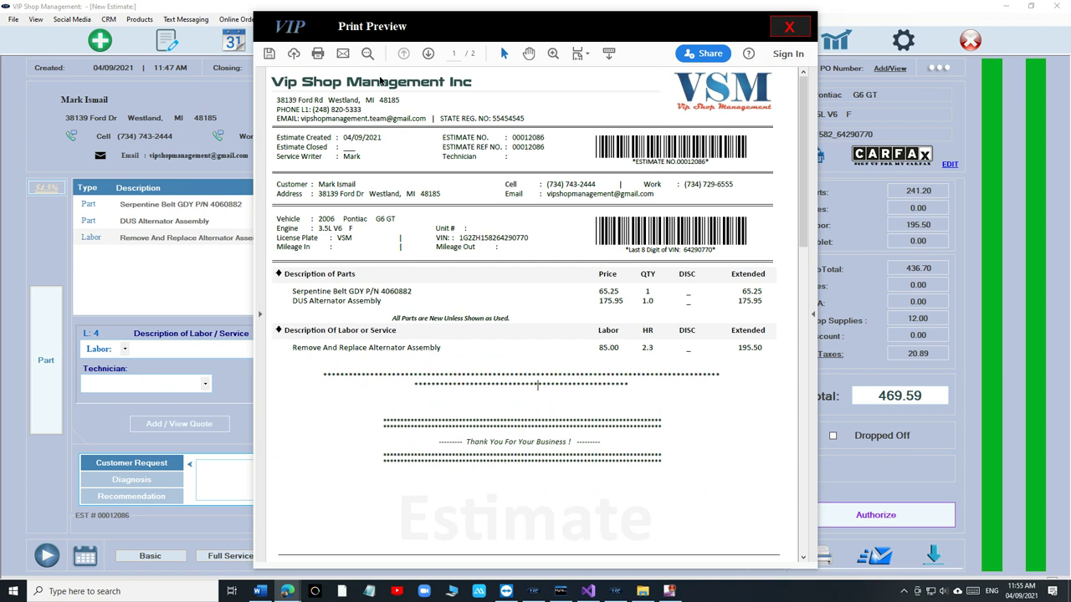
left_click(552, 55)
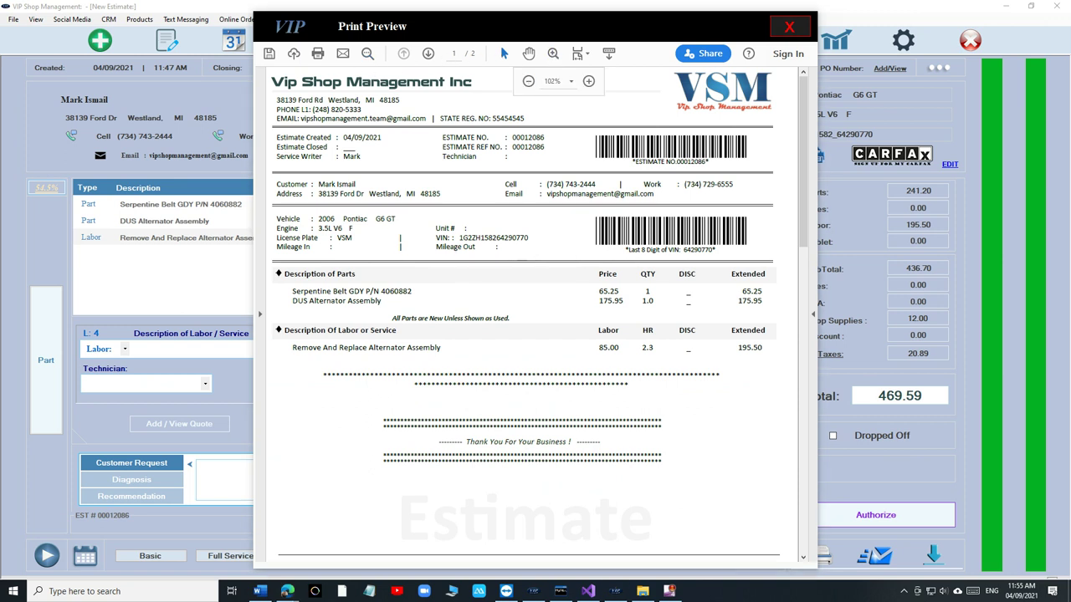
left_click(287, 591)
scroll(433, 294, "down", 1)
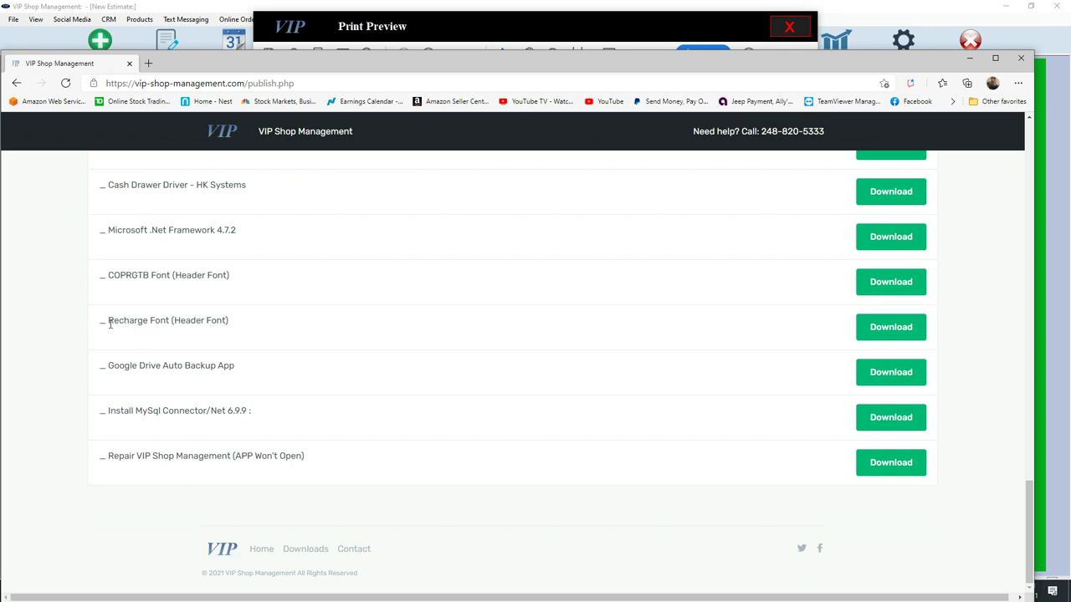
left_click_drag(109, 322, 199, 314)
left_click_drag(115, 276, 233, 284)
left_click_drag(725, 65, 619, 72)
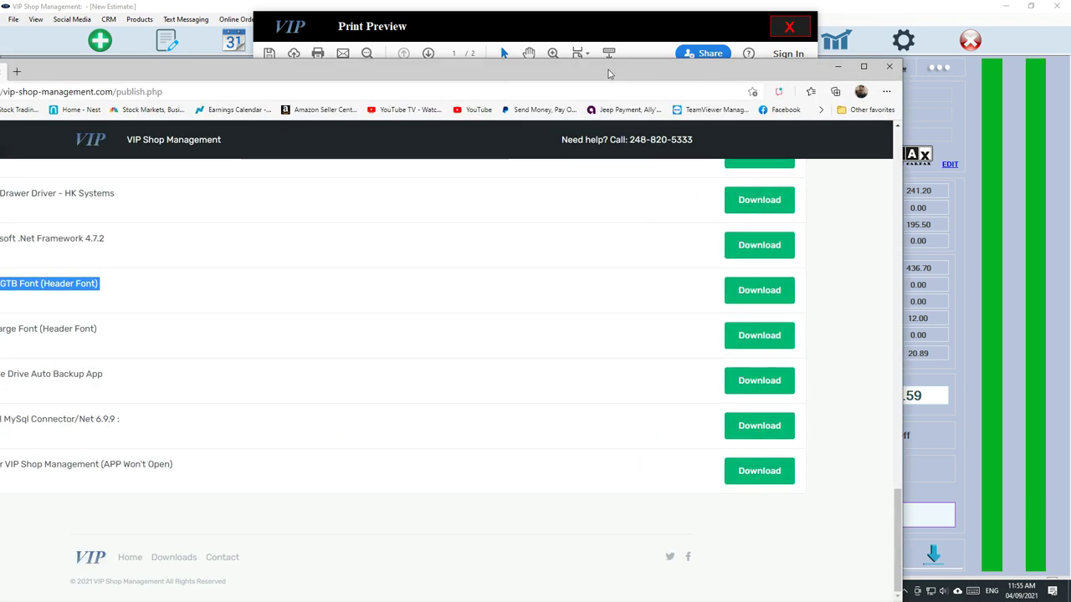
- Maximize Edge and download the COPRGTB header font
double_click(619, 72)
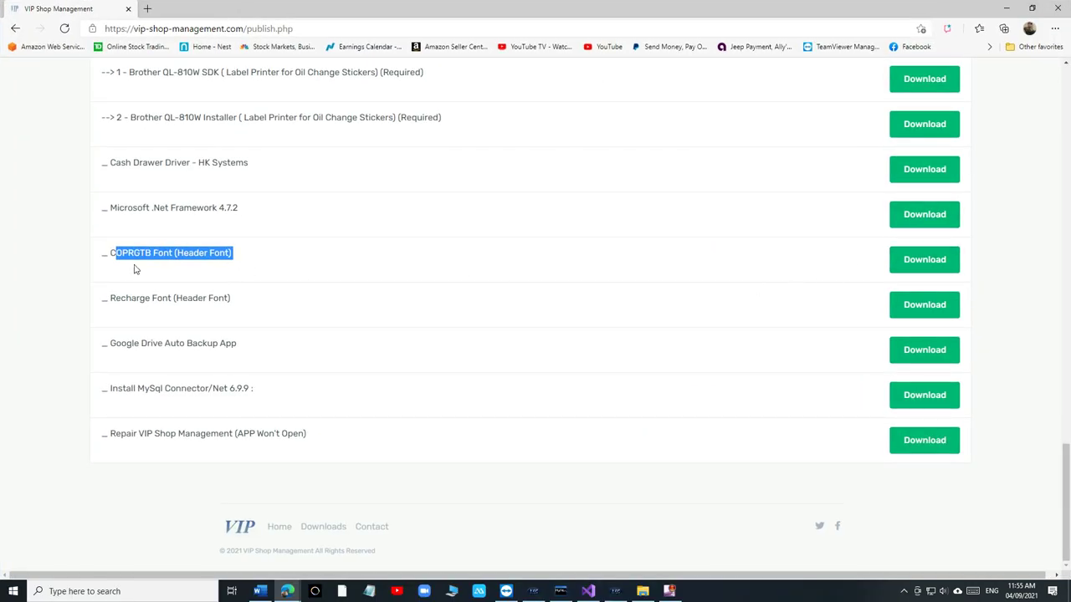
left_click(133, 294)
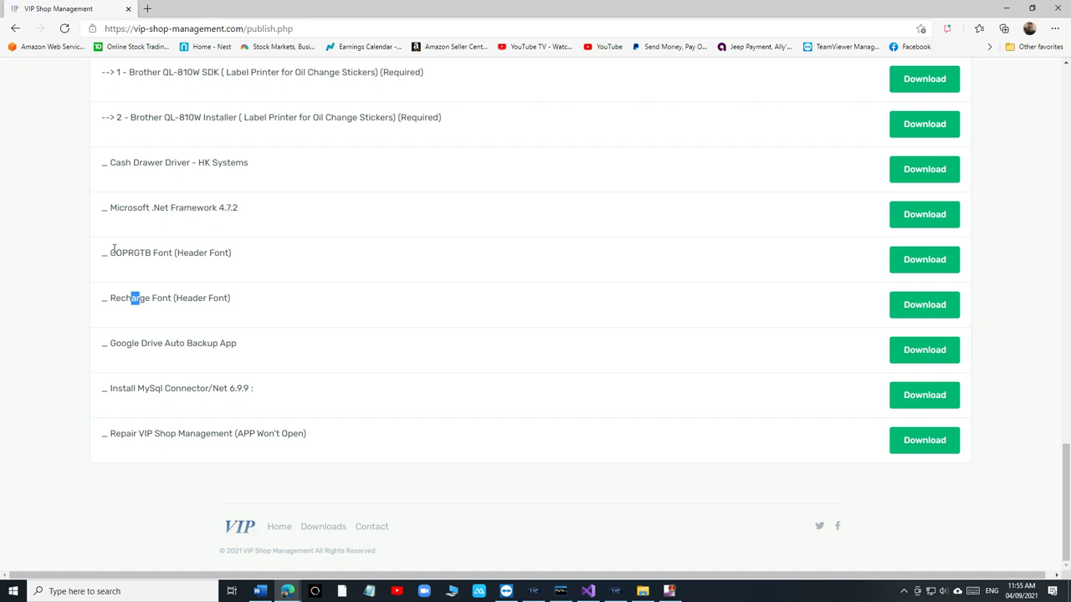
left_click_drag(115, 253, 189, 253)
left_click(923, 259)
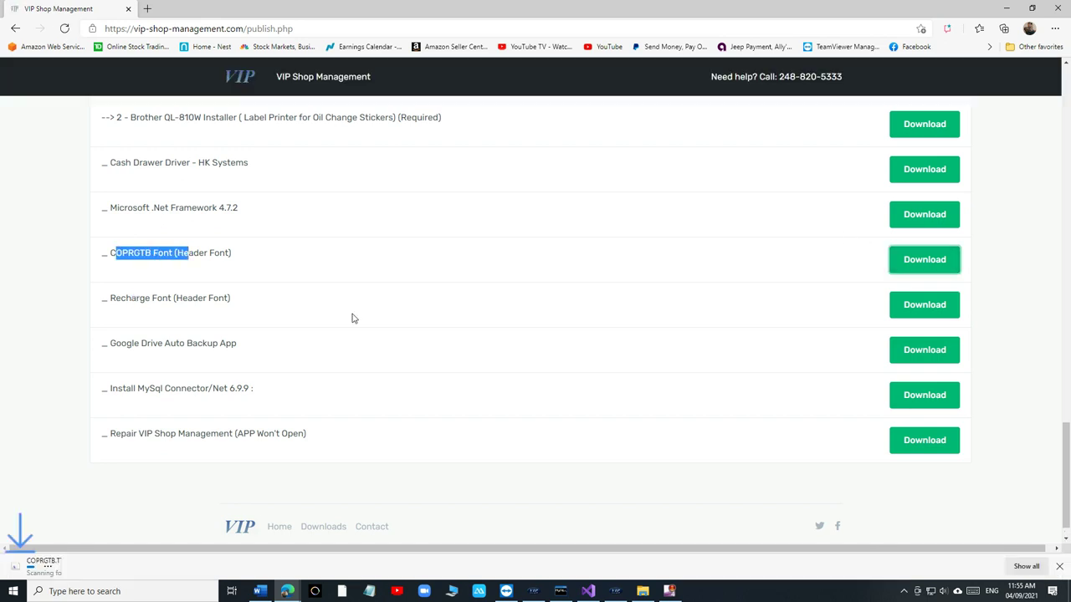
- Open COPRGTB.TTF in Font Viewer, enlarge the Copperplate Gothic Bold preview, then close it
left_click(52, 562)
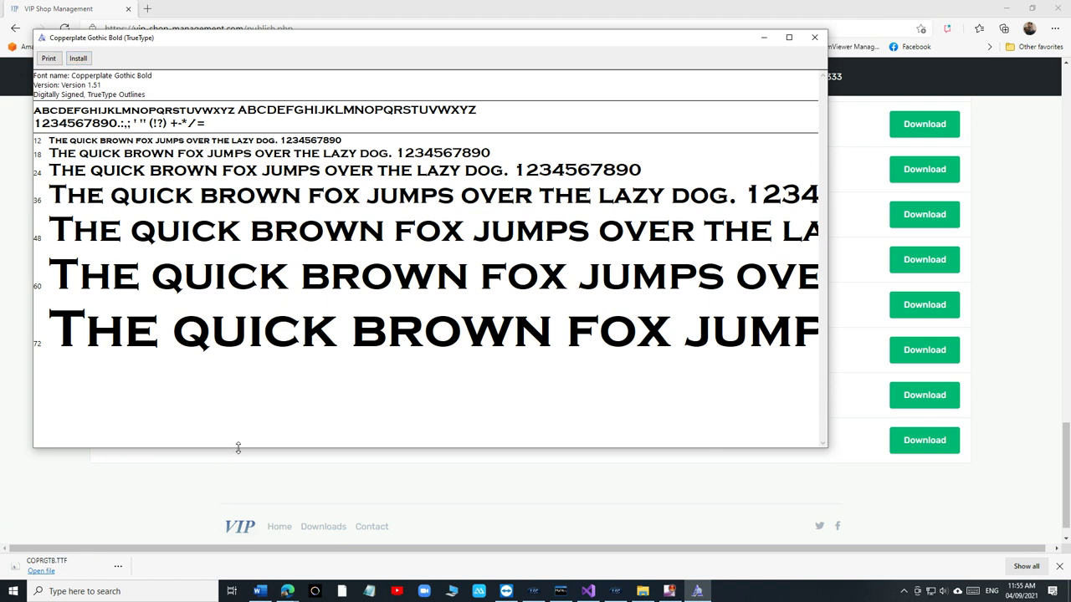
left_click_drag(237, 448, 238, 513)
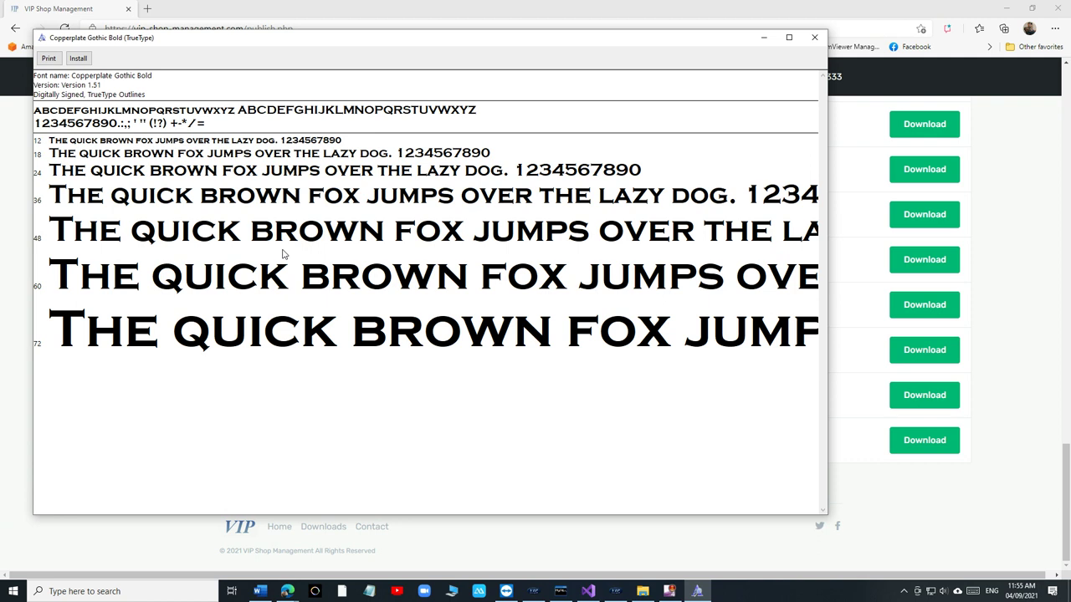
left_click(814, 38)
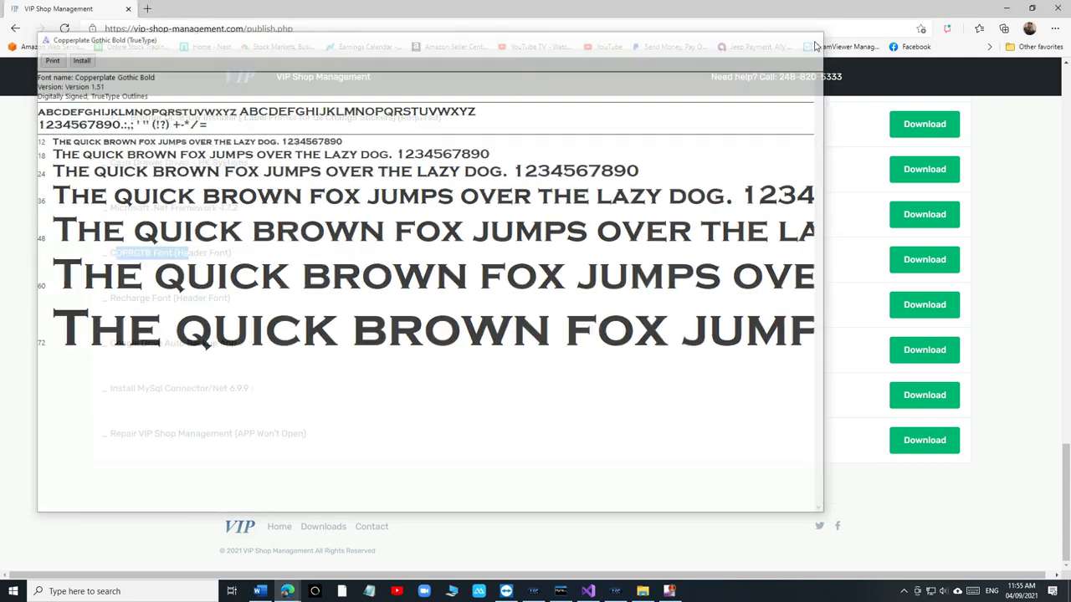
- Download the Recharge Font header font from the downloads page
left_click(621, 589)
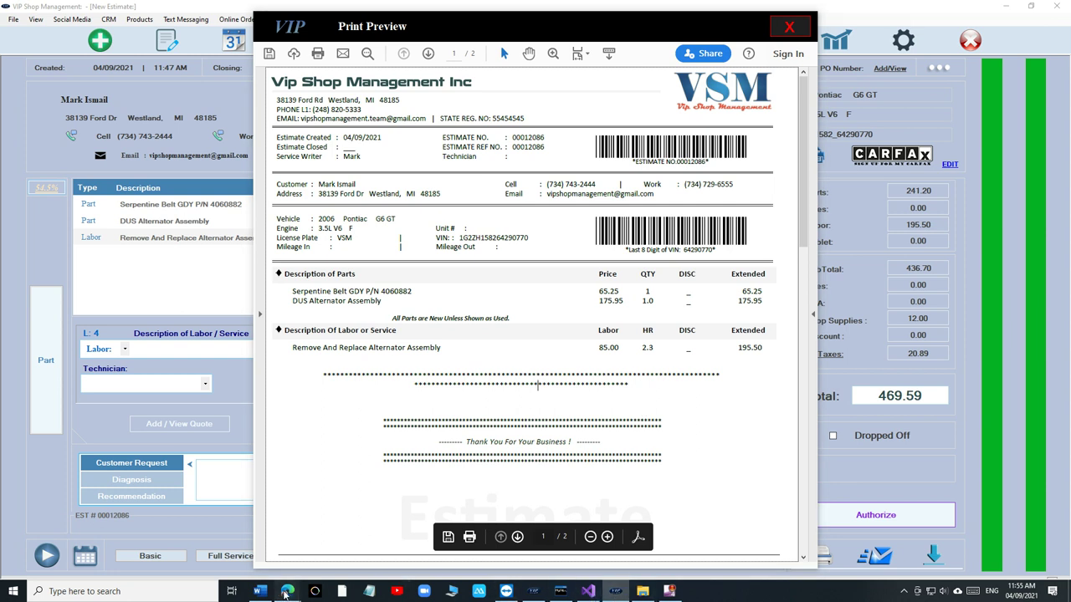
mouse_move(287, 591)
left_click(300, 539)
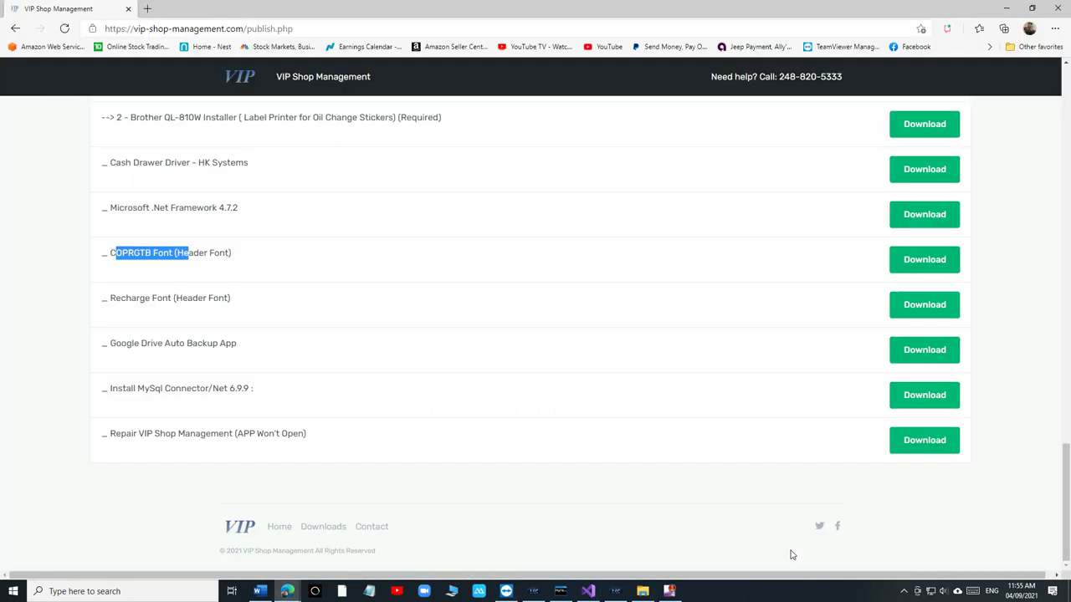
left_click(126, 267)
left_click_drag(106, 298, 164, 299)
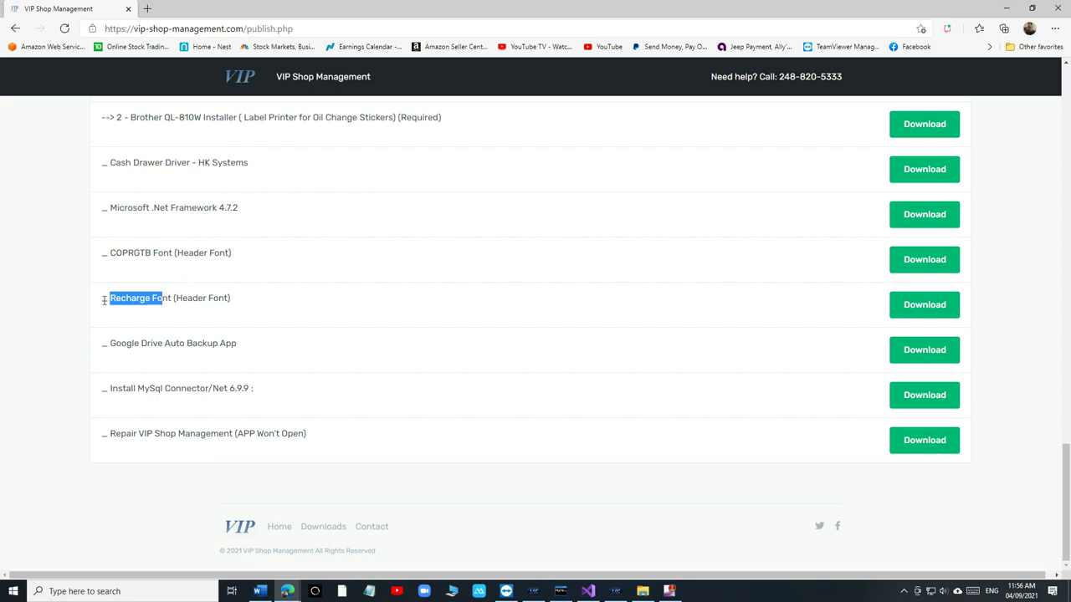
left_click_drag(105, 299, 170, 298)
left_click(950, 311)
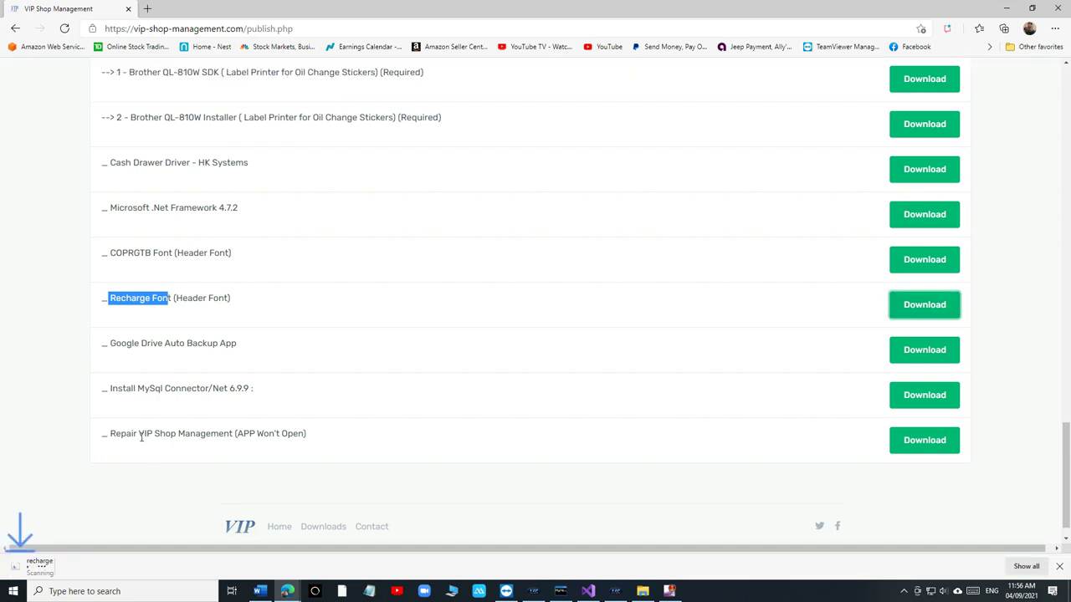
- Preview the downloaded Recharge Rg bold font, close the viewer, and minimize Edge
left_click(64, 566)
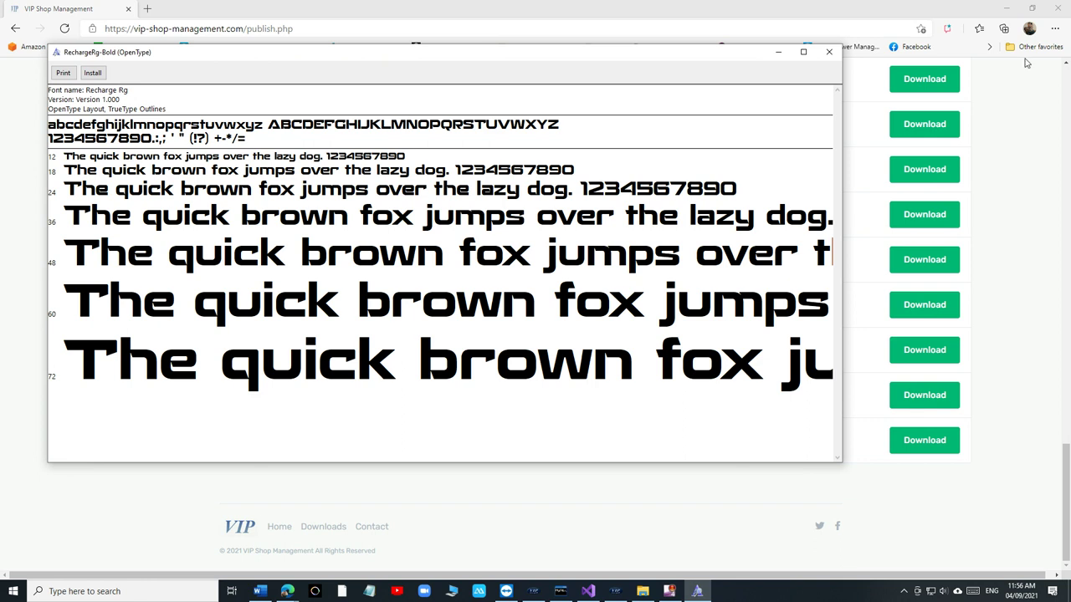
left_click(829, 52)
left_click(1006, 8)
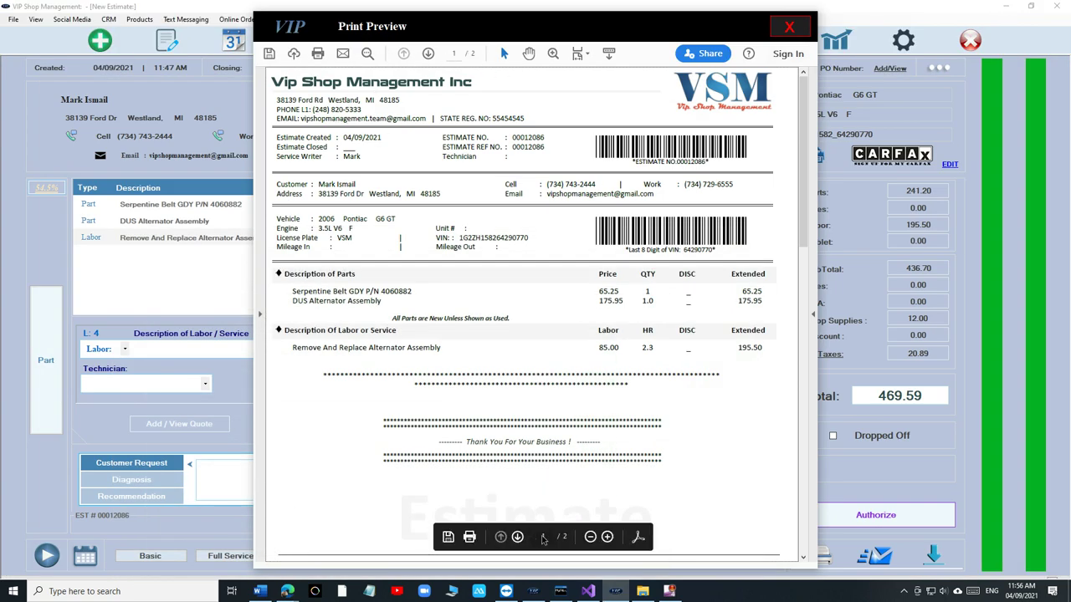
left_click(607, 537)
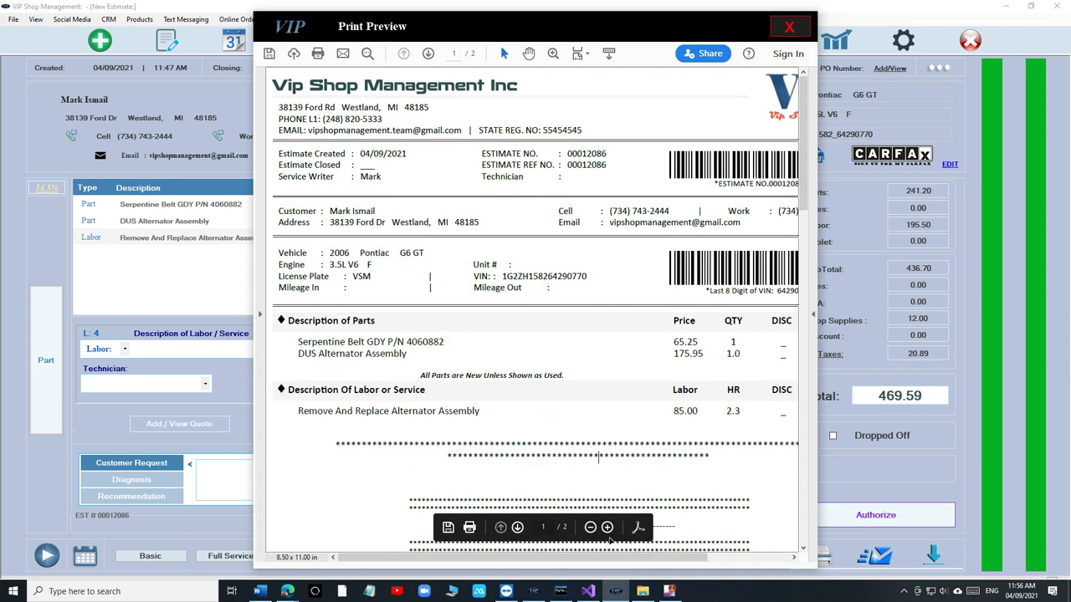
left_click(607, 527)
left_click(608, 527)
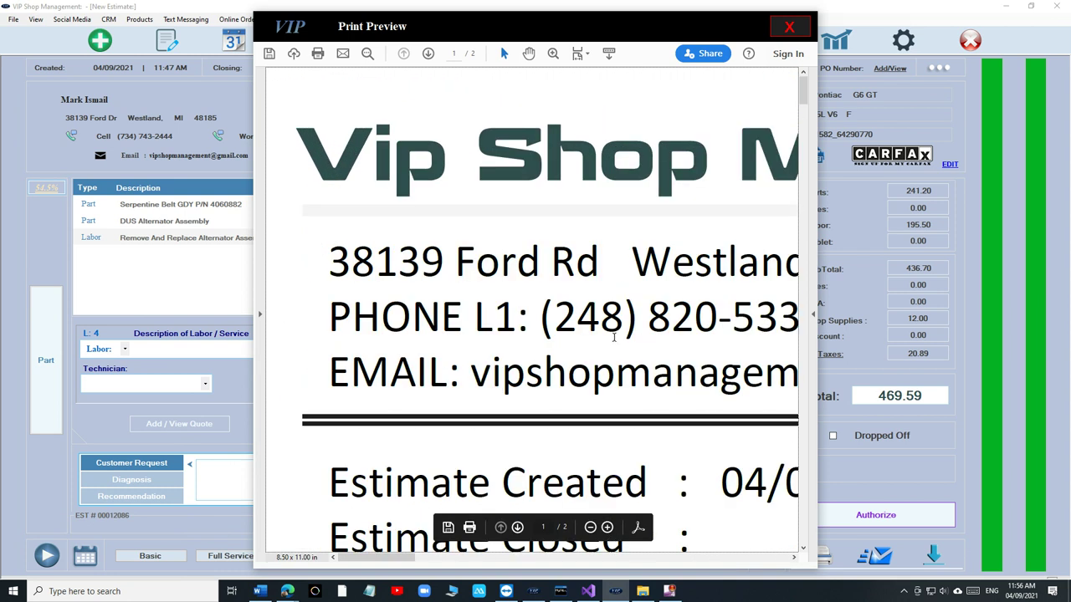
left_click_drag(601, 323, 624, 322)
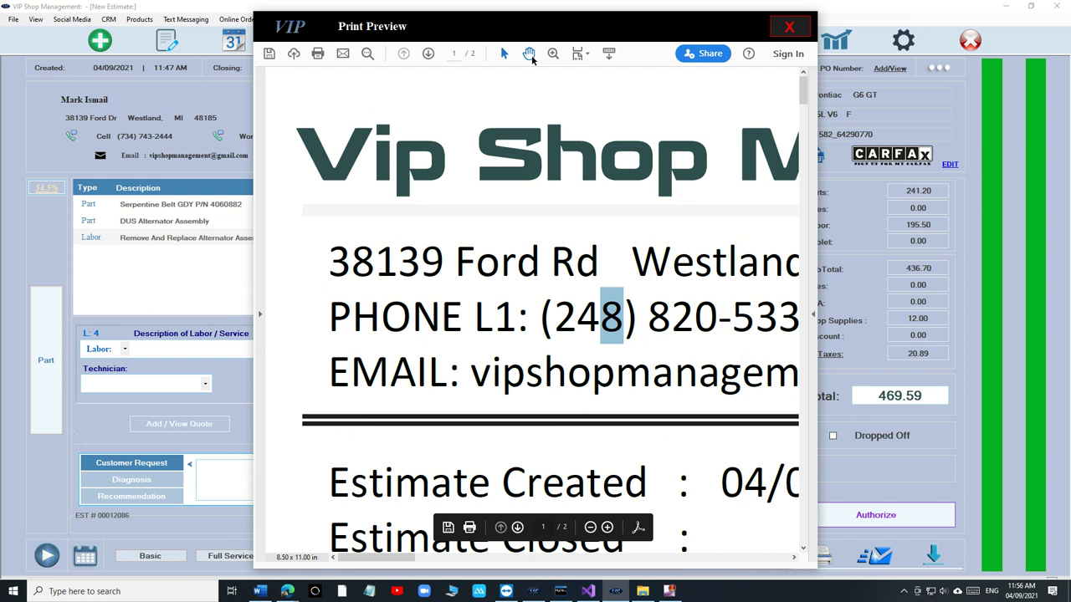
left_click(529, 53)
left_click_drag(578, 269, 512, 280)
left_click_drag(778, 281, 591, 290)
left_click_drag(711, 286, 667, 285)
left_click_drag(778, 286, 728, 301)
left_click_drag(481, 322, 539, 322)
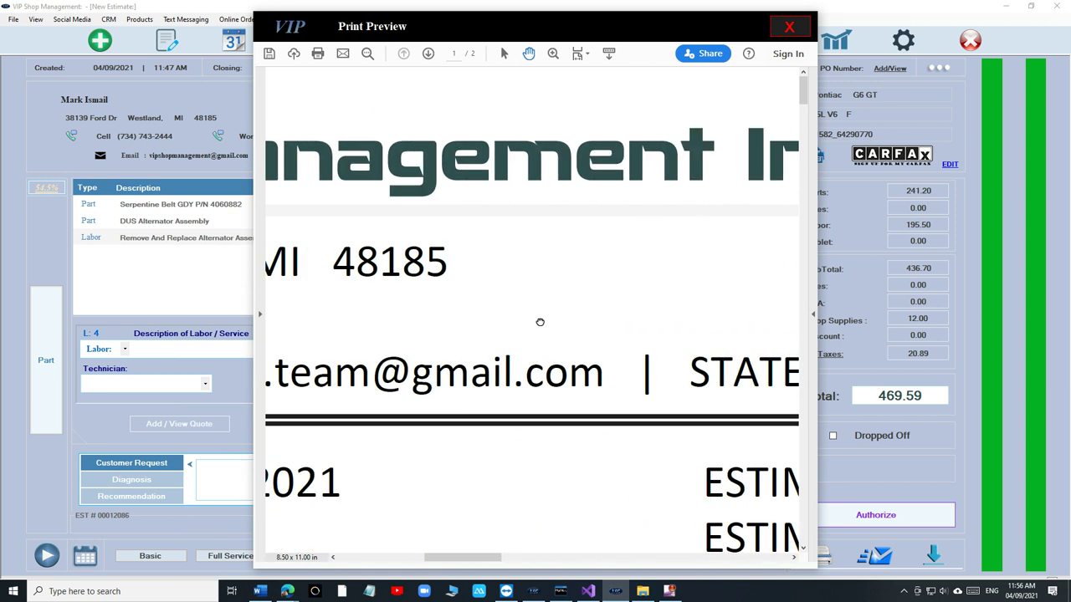
scroll(536, 308, "left", 10)
left_click_drag(569, 270, 546, 272)
scroll(521, 279, "down", 3)
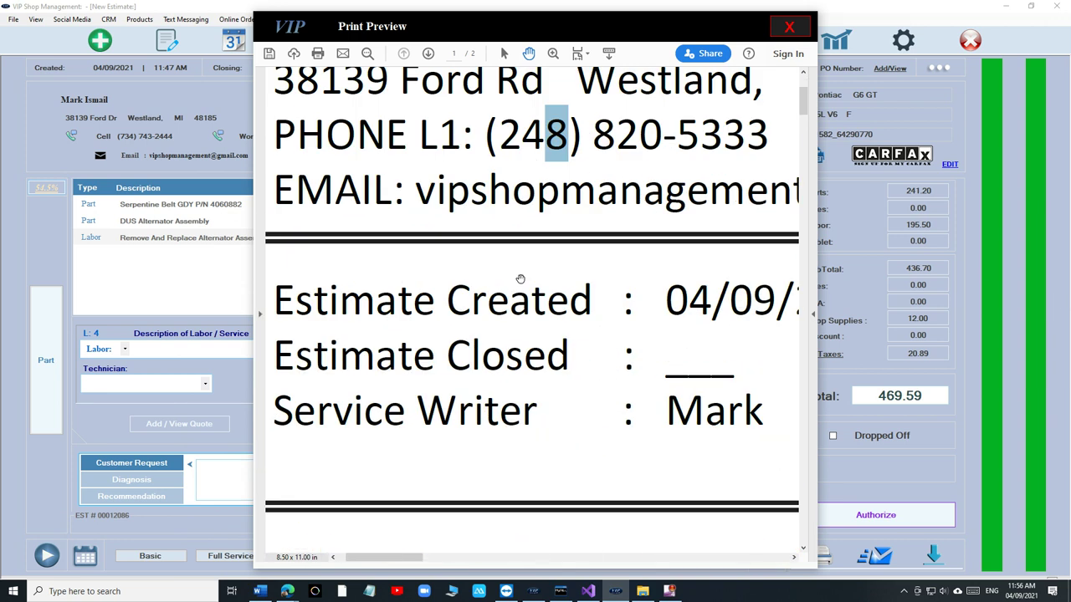
scroll(521, 279, "up", 1)
scroll(508, 331, "down", 1)
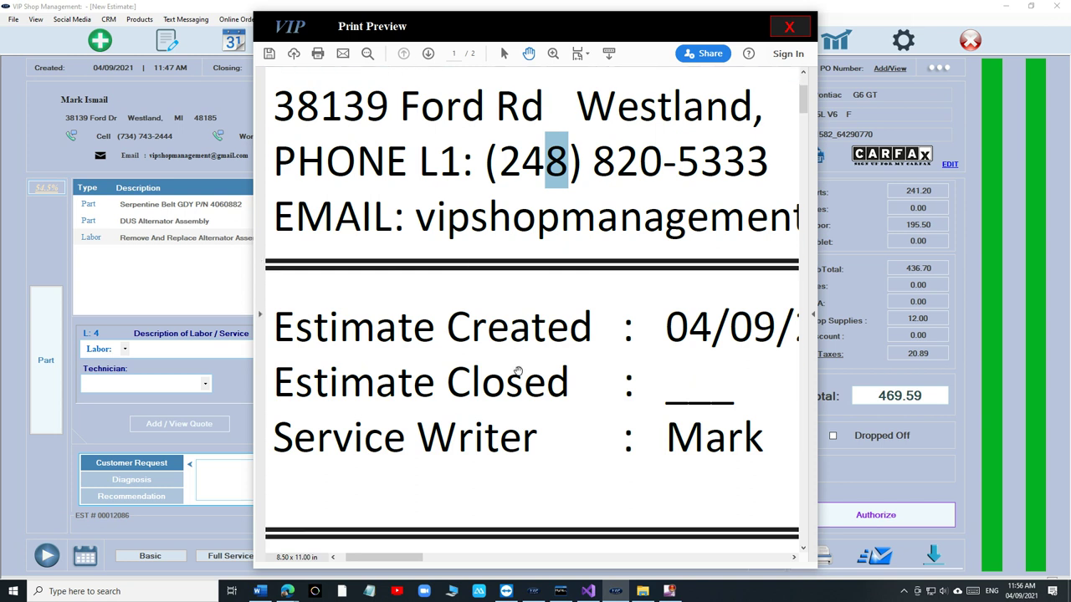
mouse_move(502, 453)
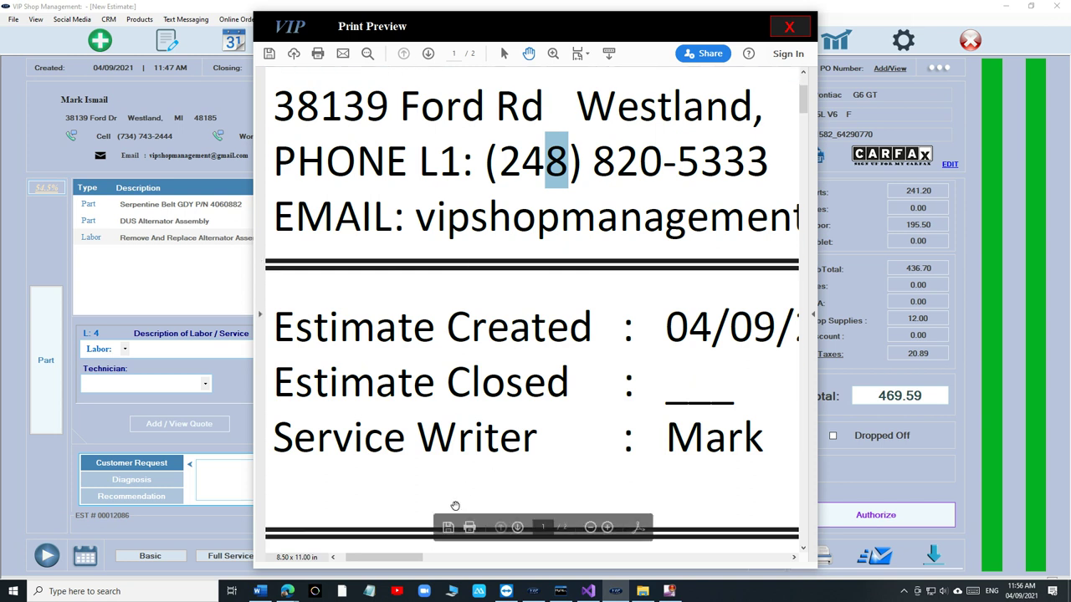
left_click(590, 527)
left_click(590, 527)
left_click(590, 527)
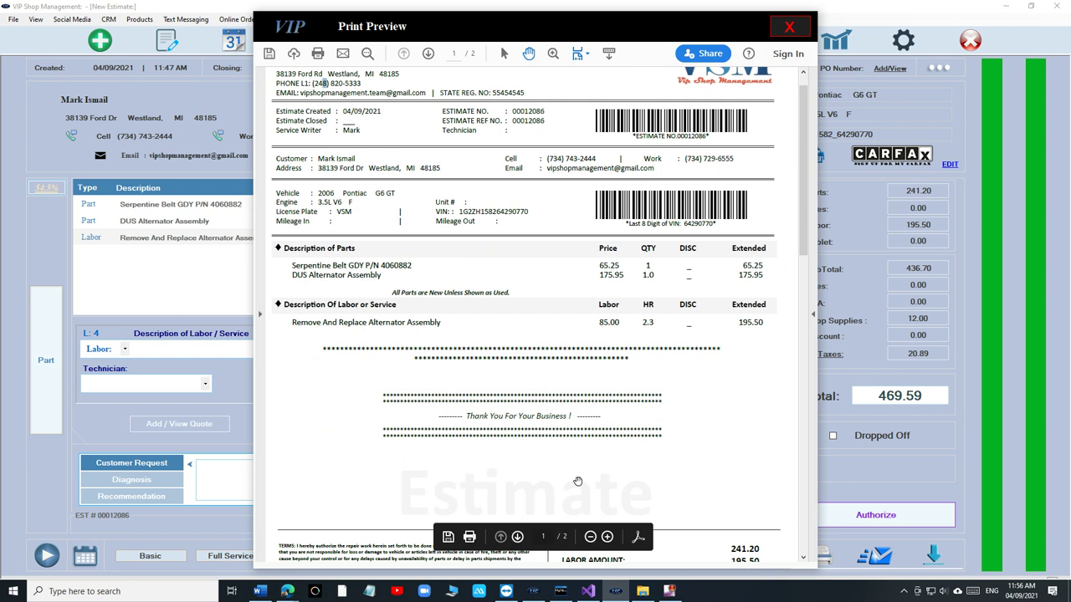
scroll(538, 301, "up", 1)
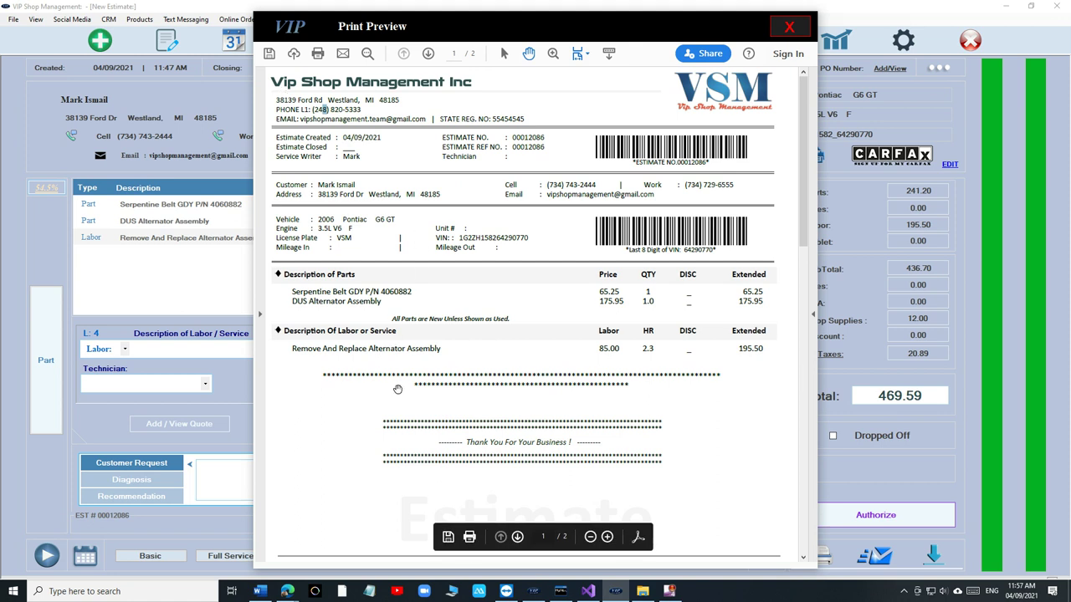
- Bring Edge's downloads page forward and highlight the 'Recharge Font (Header Font)' line
mouse_move(287, 591)
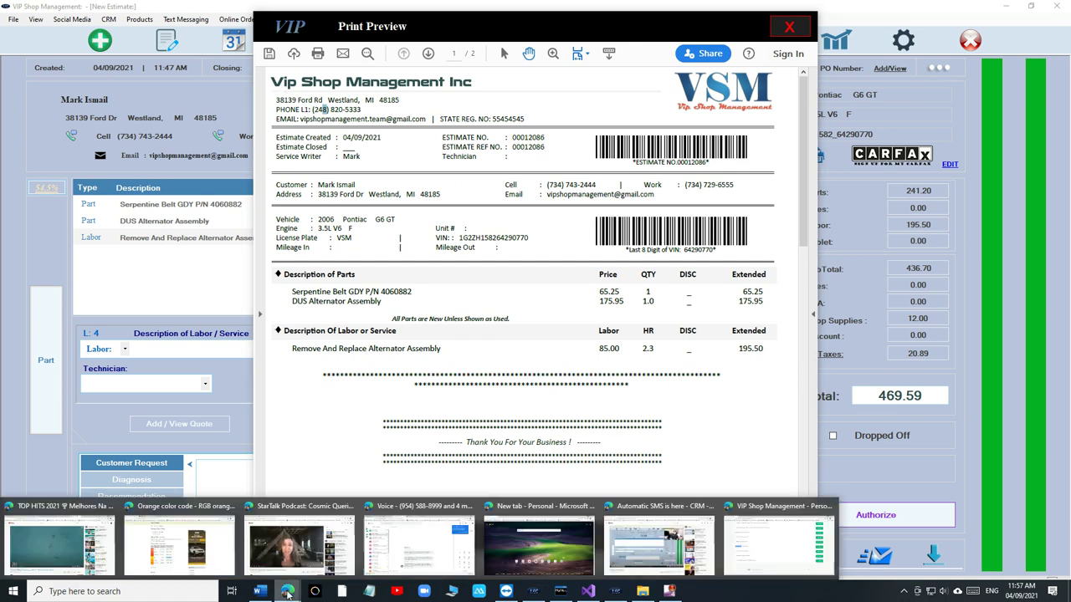
left_click(749, 571)
left_click(117, 295)
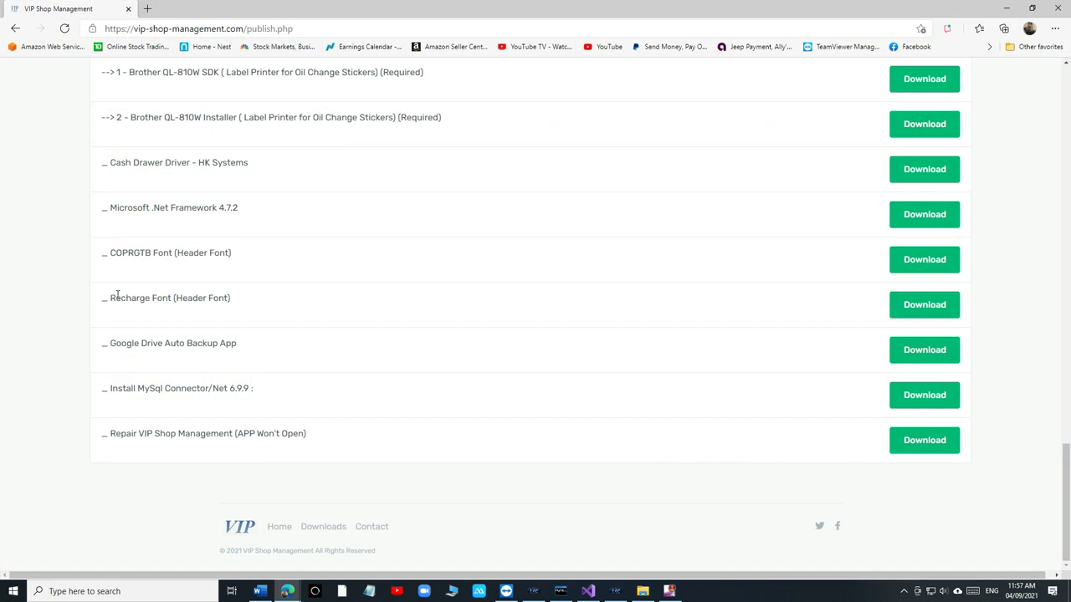
left_click_drag(111, 298, 193, 299)
left_click_drag(113, 253, 179, 257)
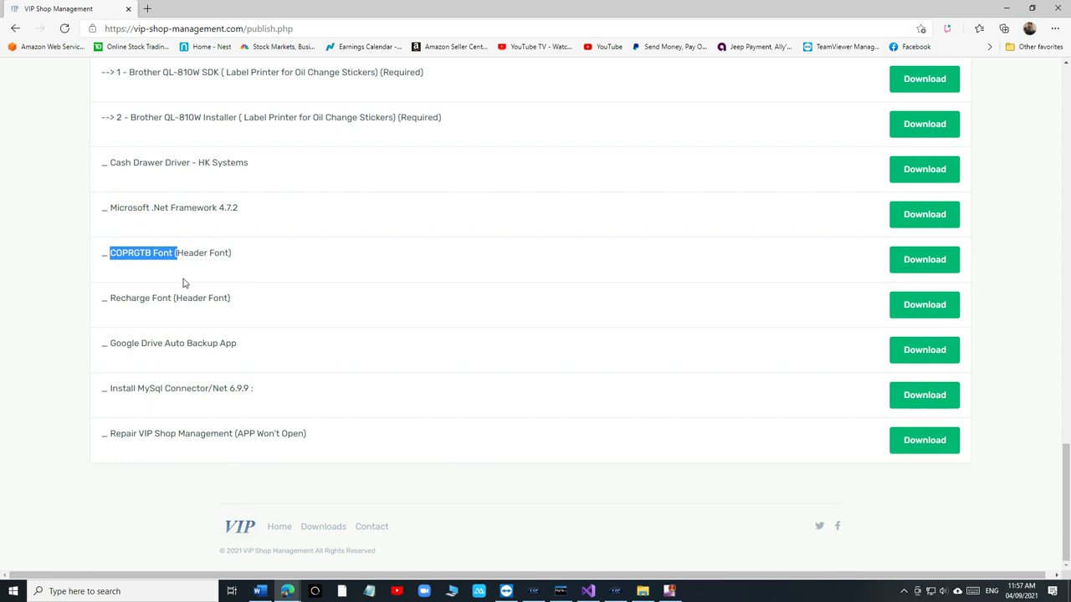
left_click(122, 297)
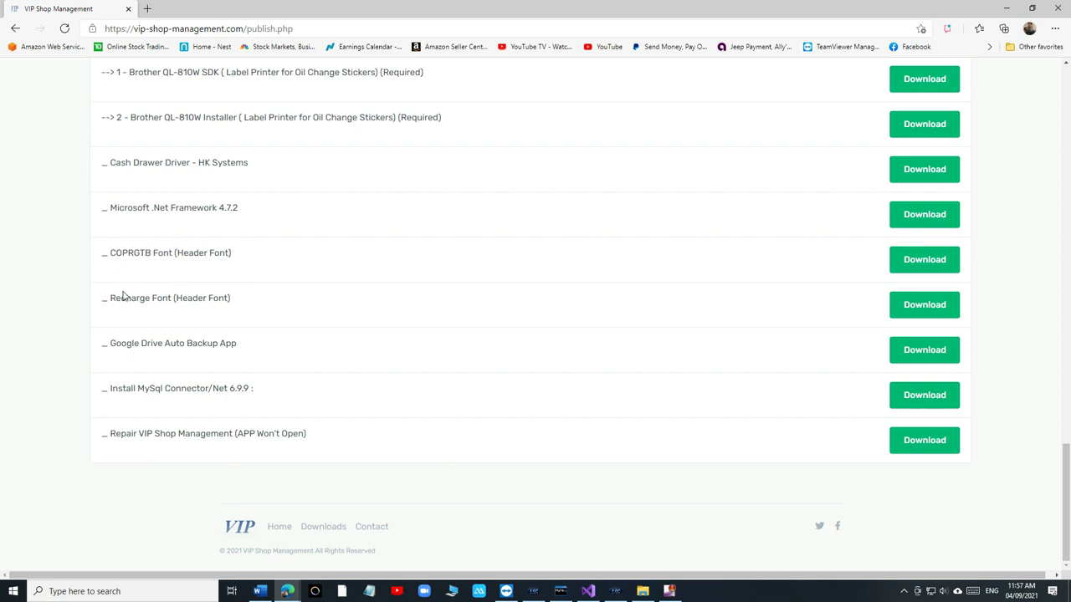
left_click_drag(115, 298, 241, 308)
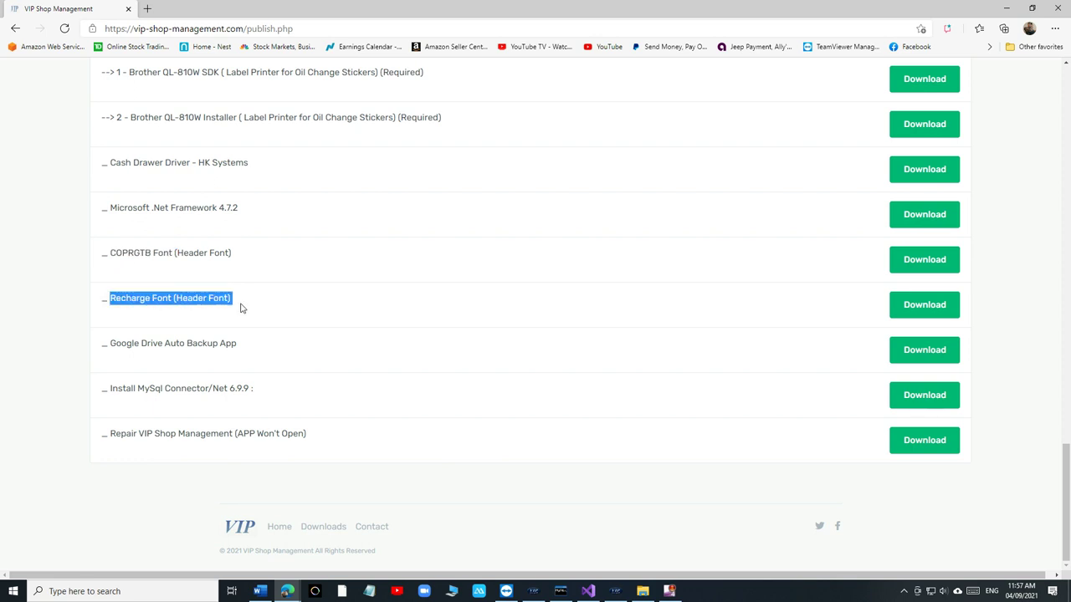
left_click(137, 592)
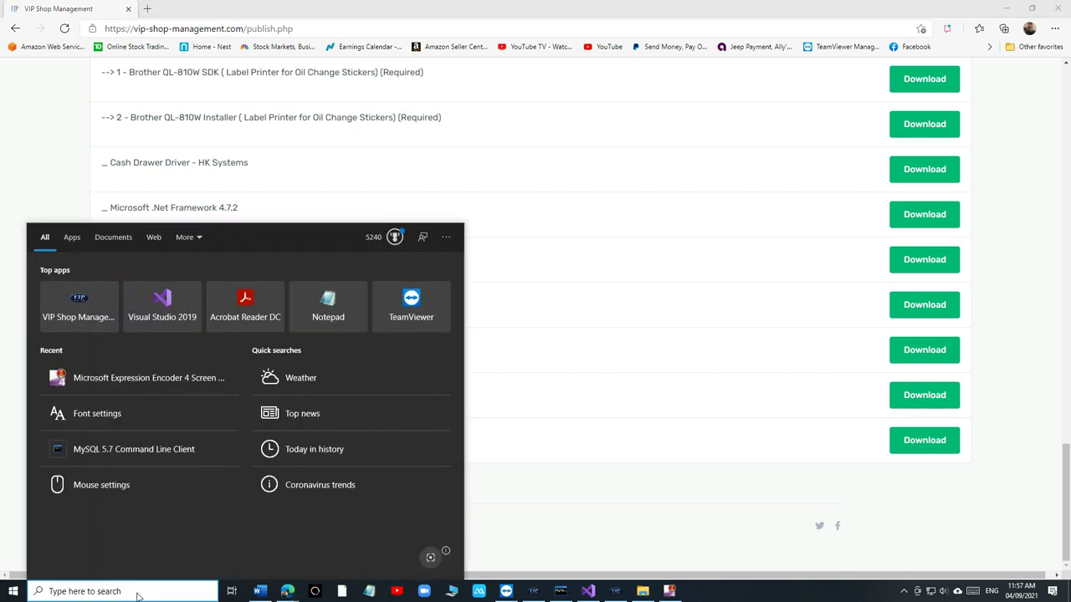
type("font set")
key("Return")
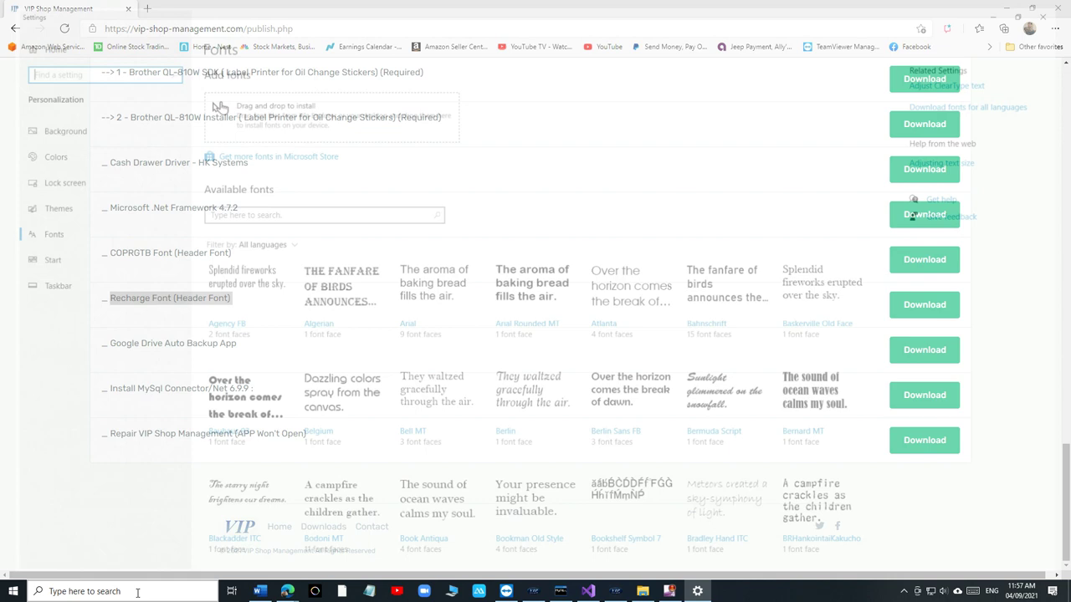
left_click(249, 291)
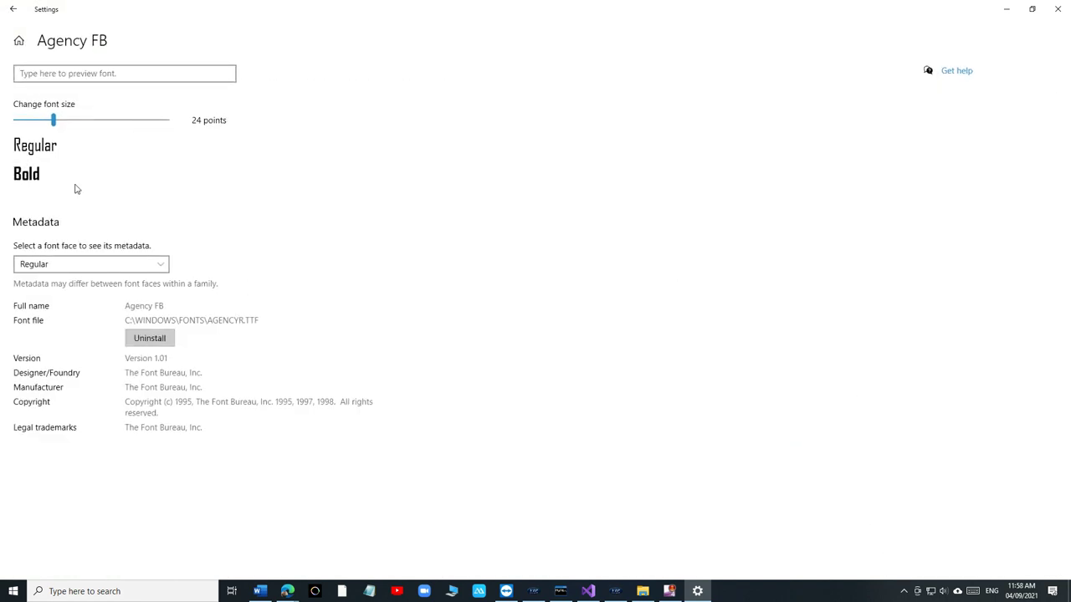
left_click(13, 10)
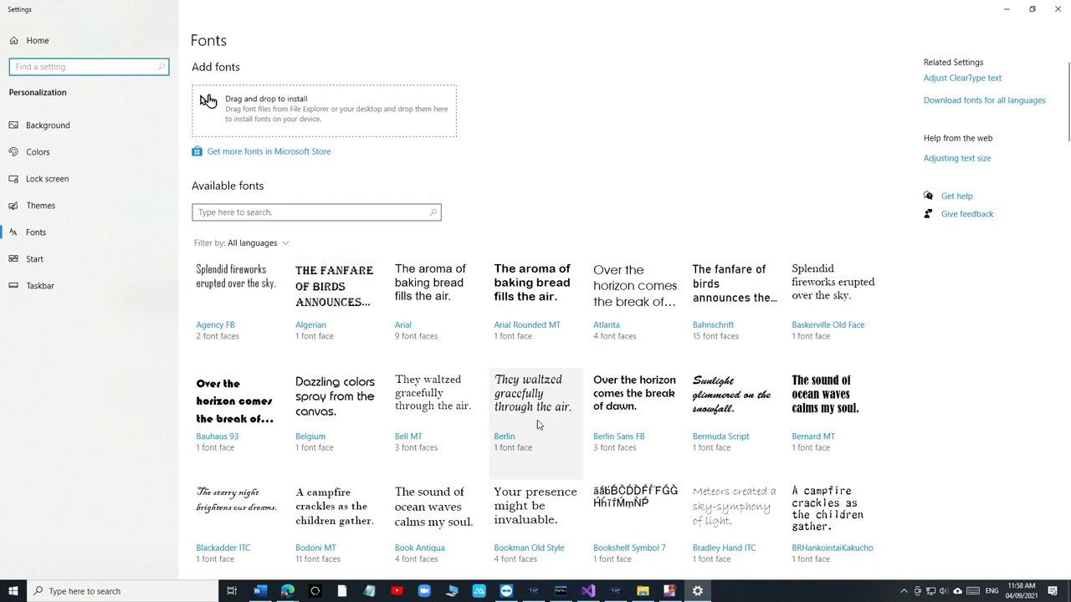
scroll(670, 422, "down", 5)
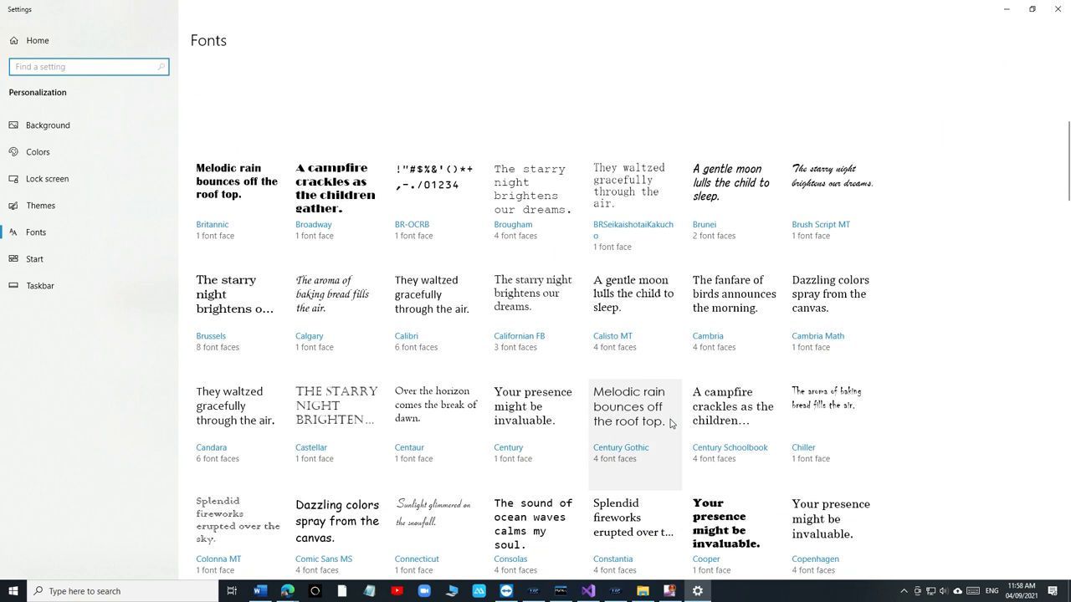
scroll(669, 422, "down", 4)
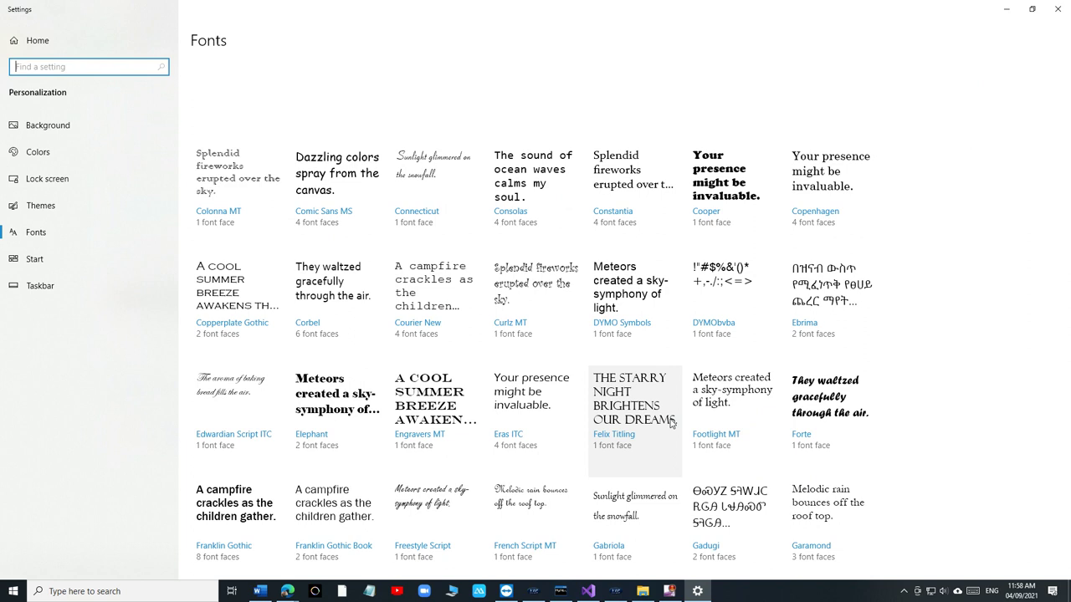
scroll(671, 423, "down", 8)
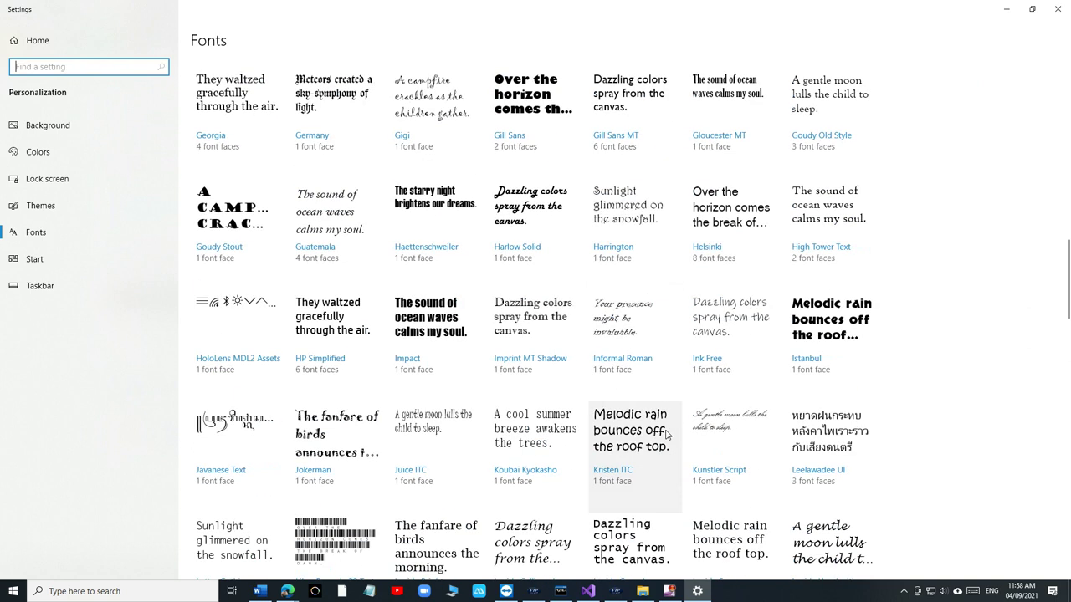
scroll(371, 308, "down", 12)
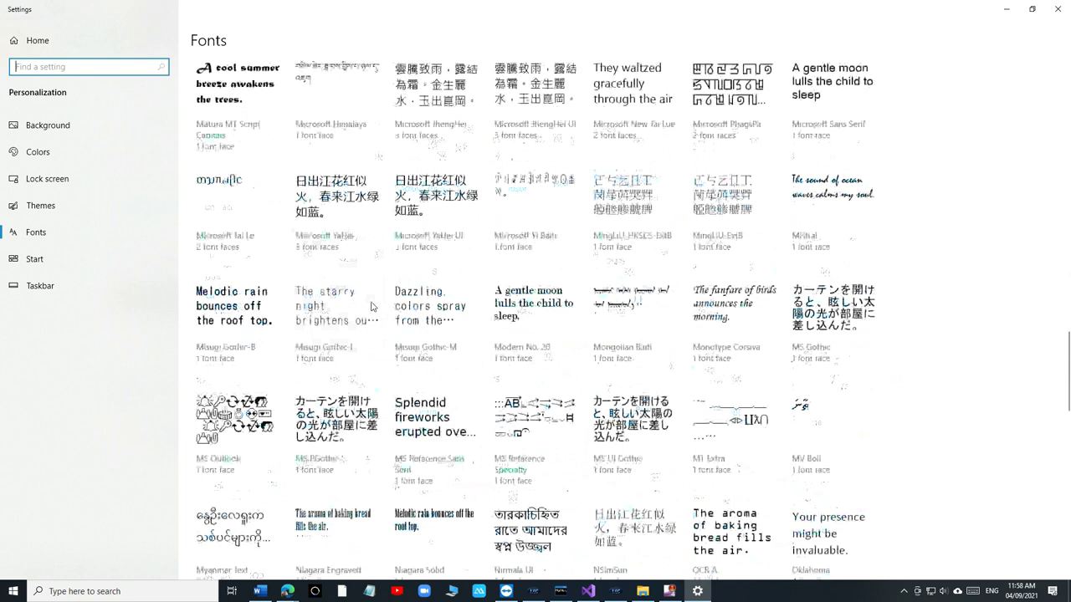
scroll(371, 308, "down", 5)
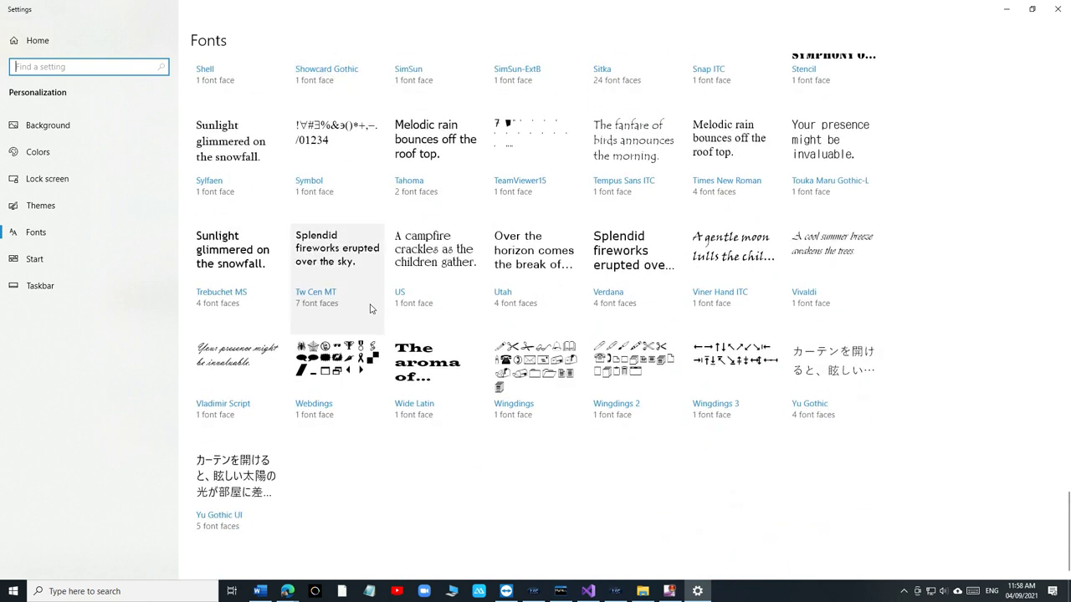
- Close Windows Settings and switch back to Edge's downloads page
left_click(1058, 9)
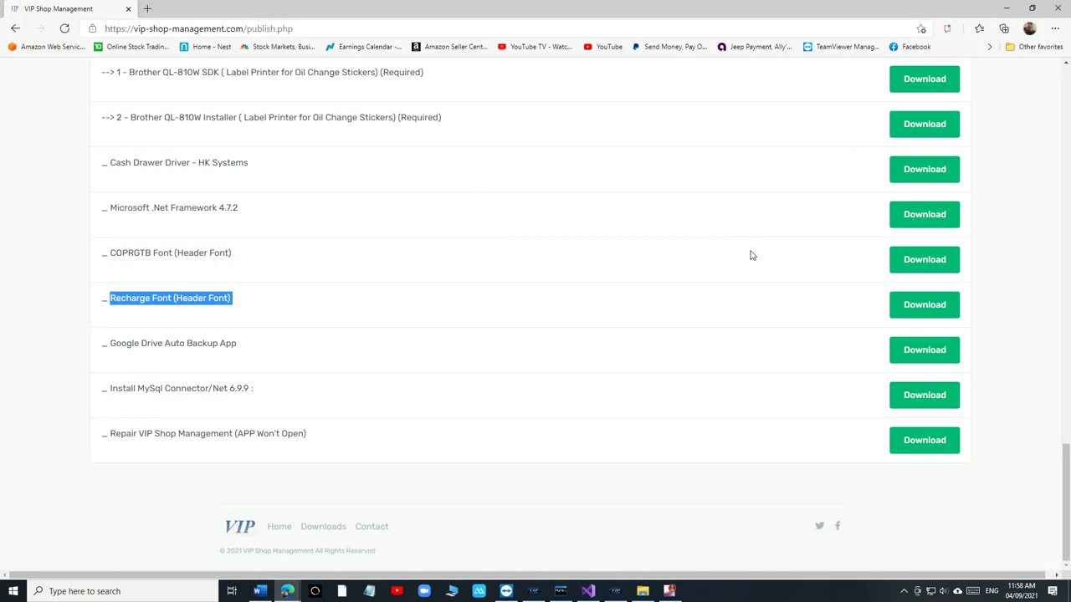
left_click(616, 591)
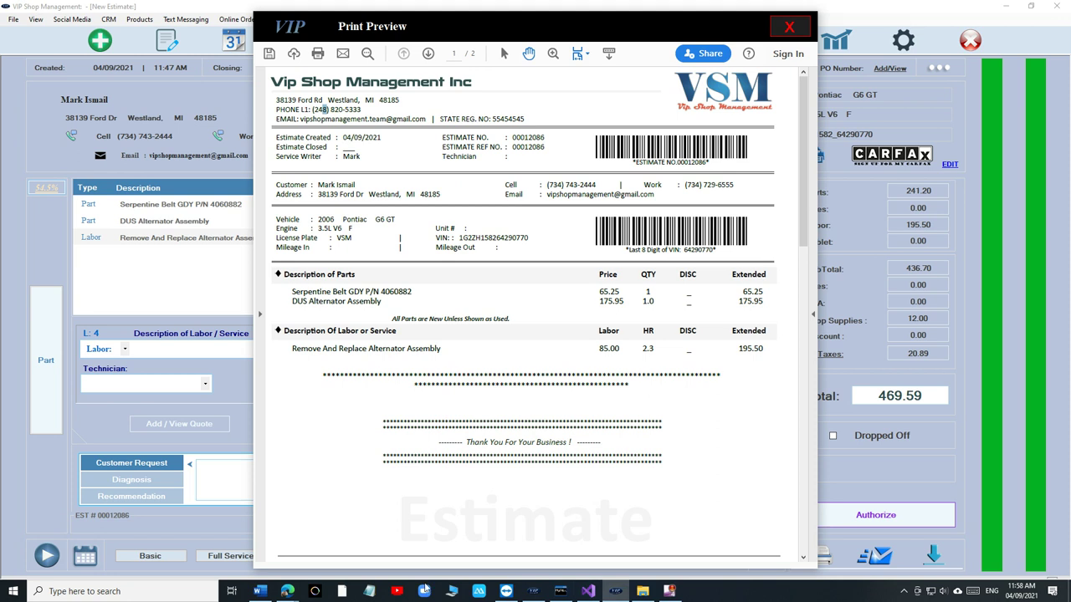
mouse_move(315, 590)
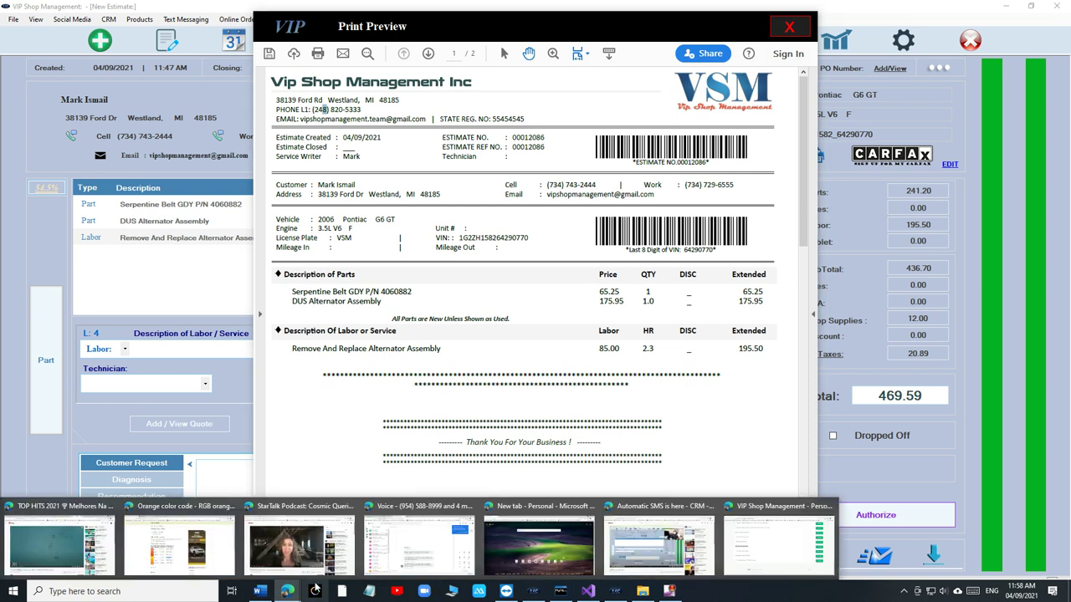
left_click(761, 536)
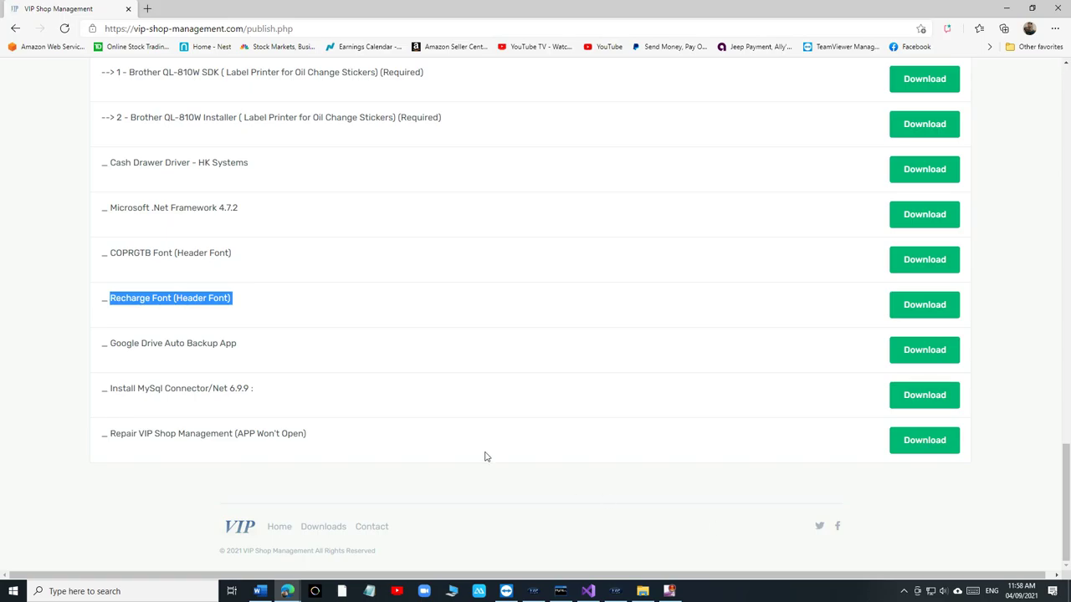
- Highlight the COPRGTB Font (Header Font) and Recharge Font (Header Font) entries
left_click_drag(110, 249, 240, 261)
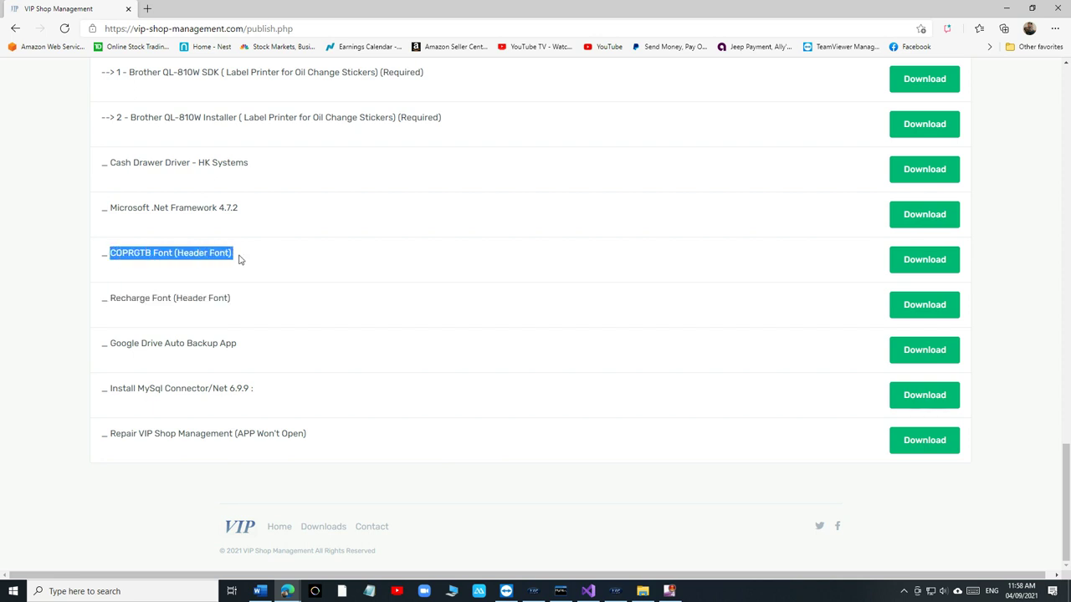
left_click(128, 263)
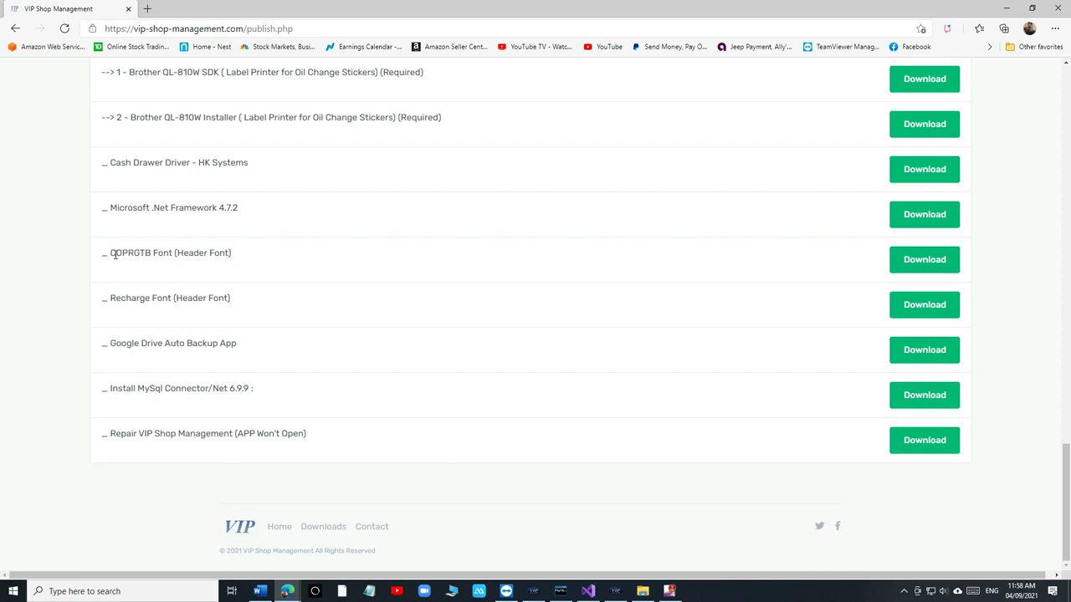
left_click_drag(109, 255, 244, 260)
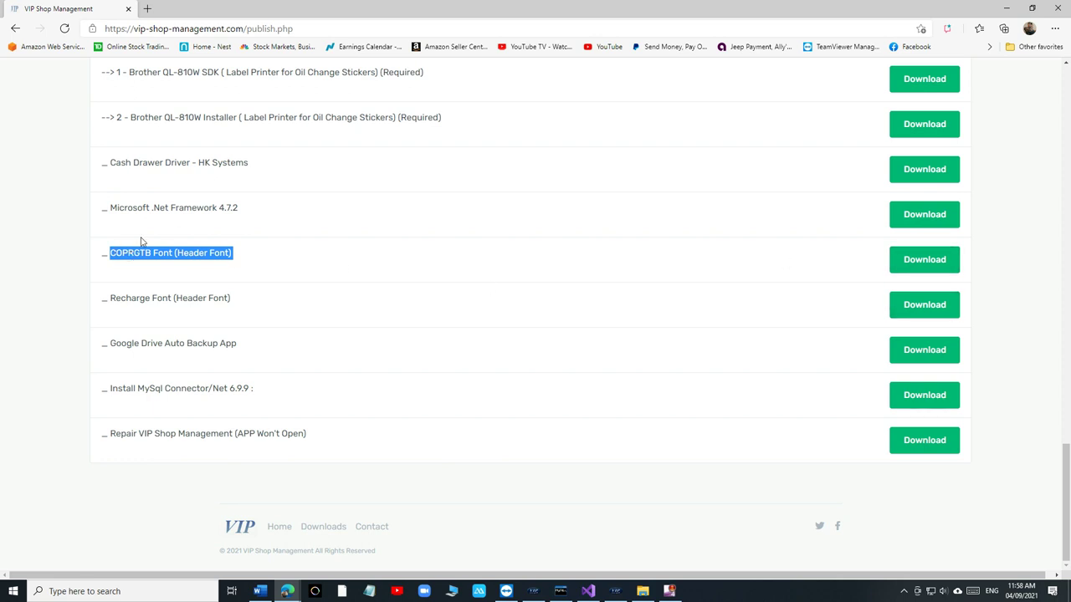
left_click_drag(110, 299, 219, 302)
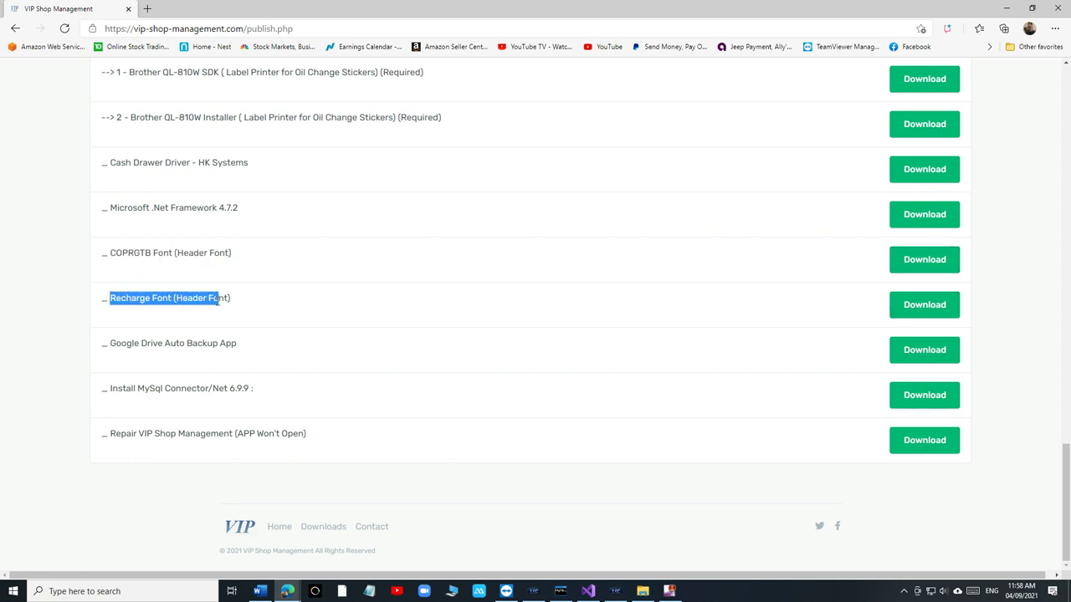
left_click_drag(107, 252, 234, 305)
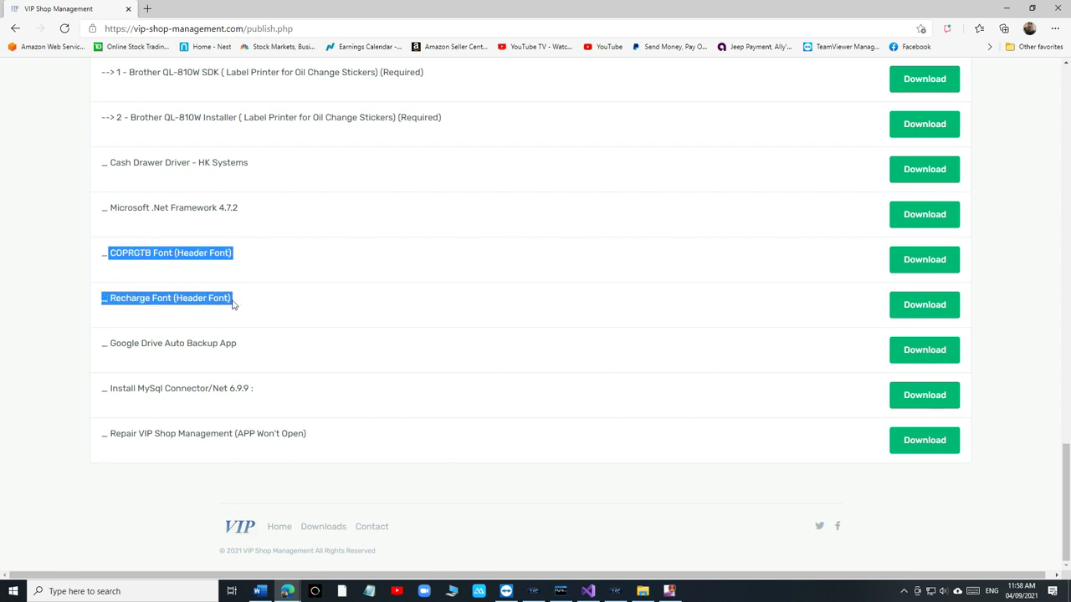
left_click(122, 298)
left_click_drag(111, 297, 198, 299)
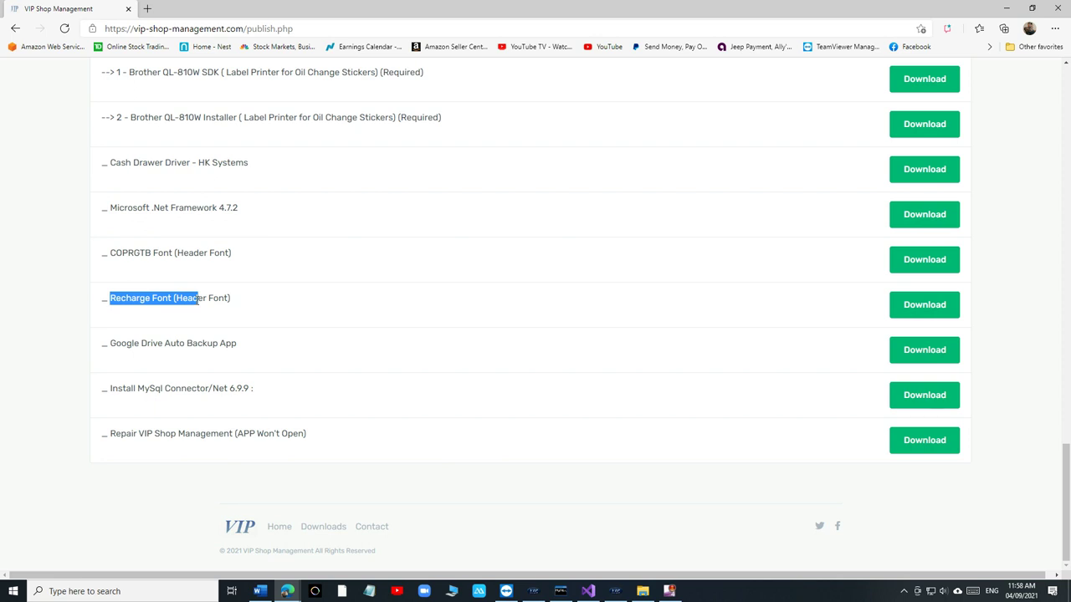
left_click_drag(109, 251, 226, 268)
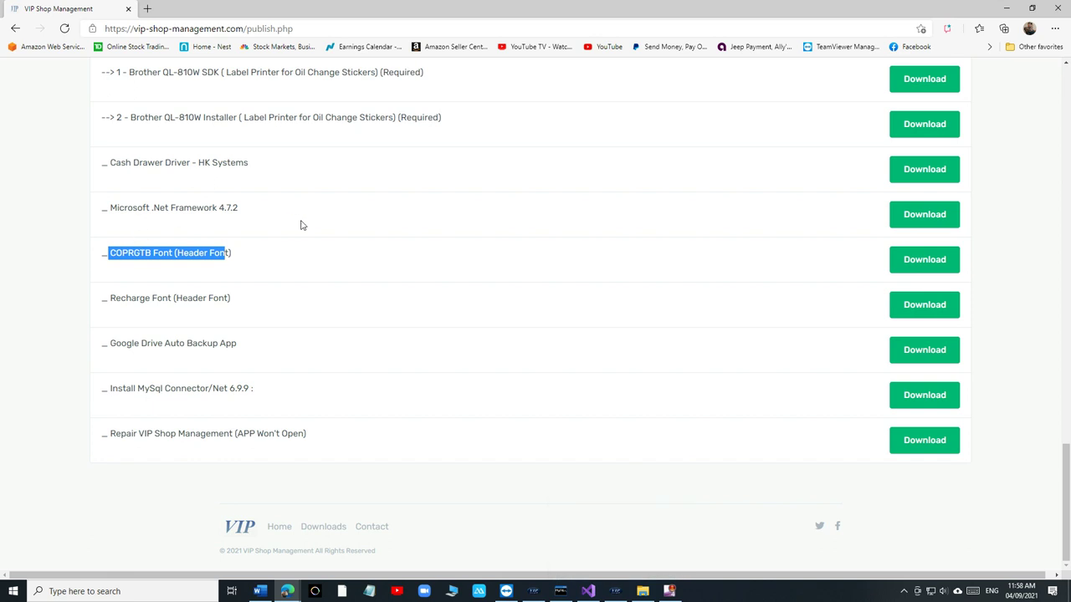
- Download COPRGTB, view it as Copperplate Gothic Bold, then return to the estimate preview
left_click(924, 266)
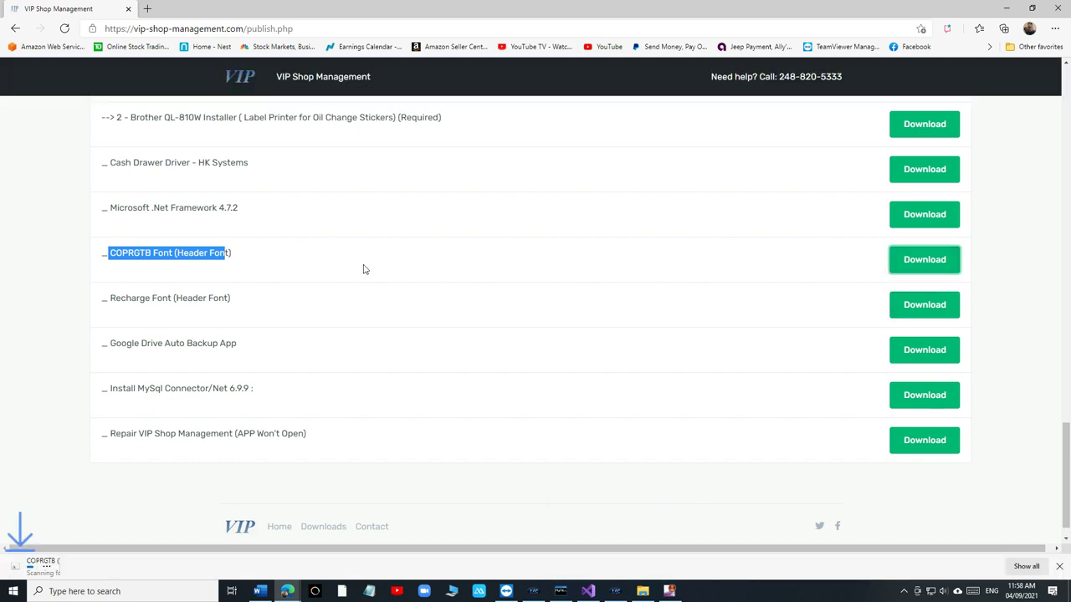
left_click(59, 566)
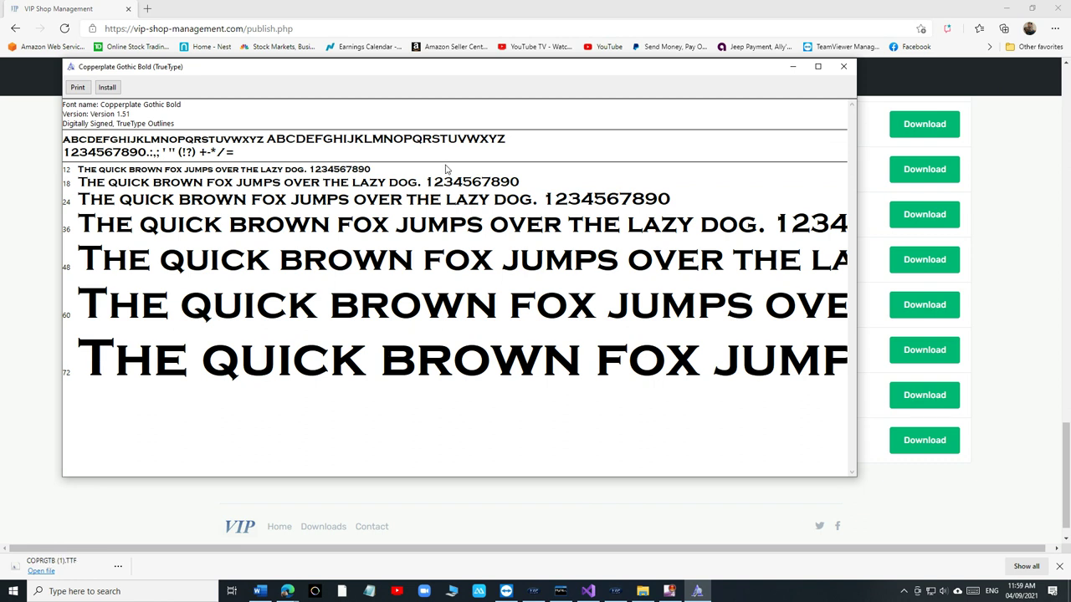
left_click(845, 69)
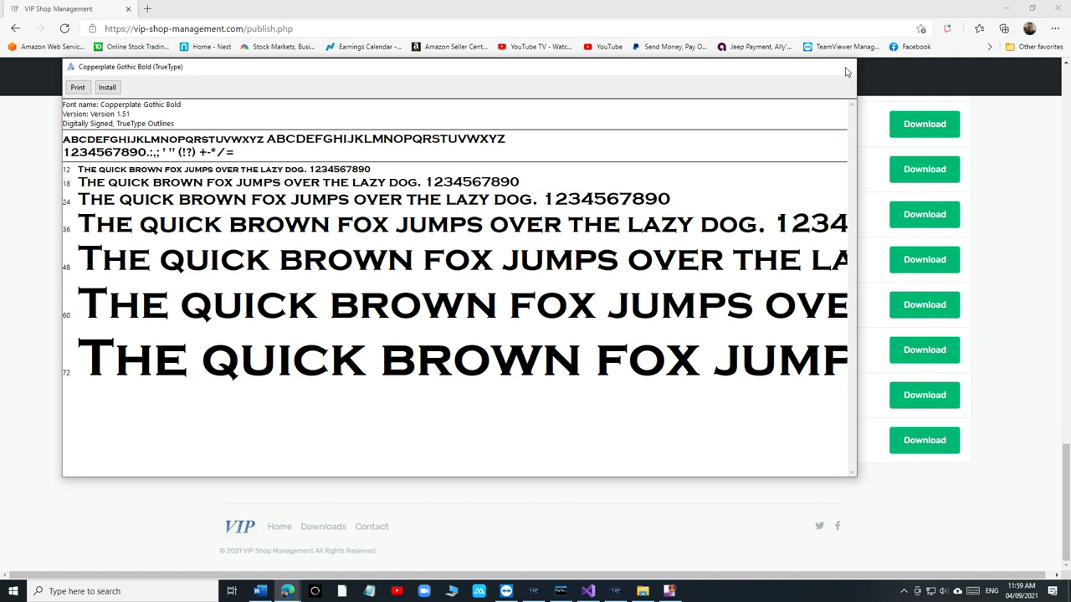
left_click(615, 591)
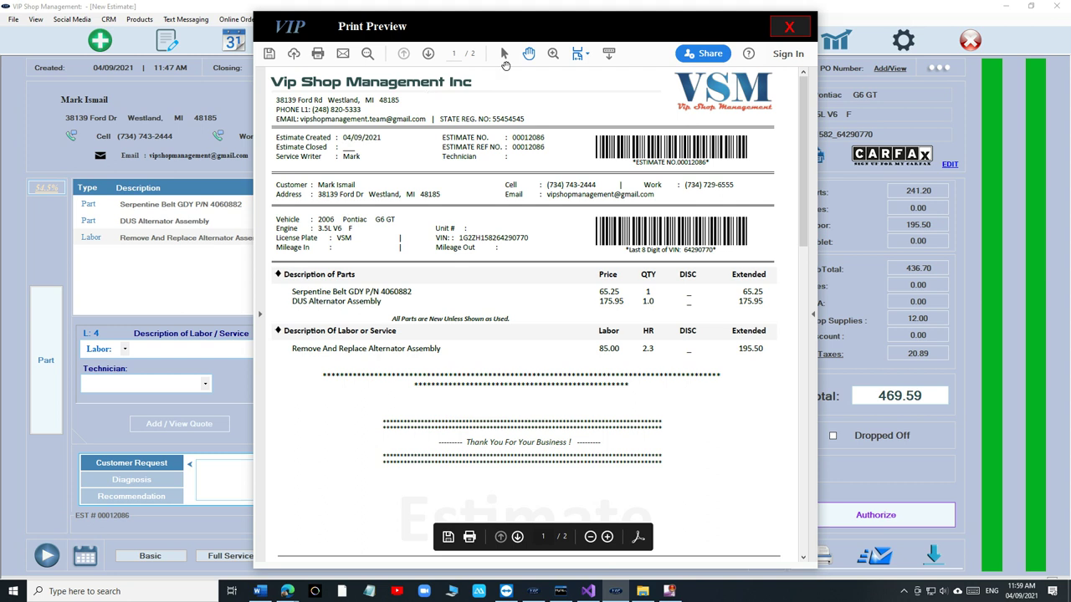
- Zoom the estimate preview in twice on the header, close it, and open General Settings
left_click(607, 536)
left_click(608, 532)
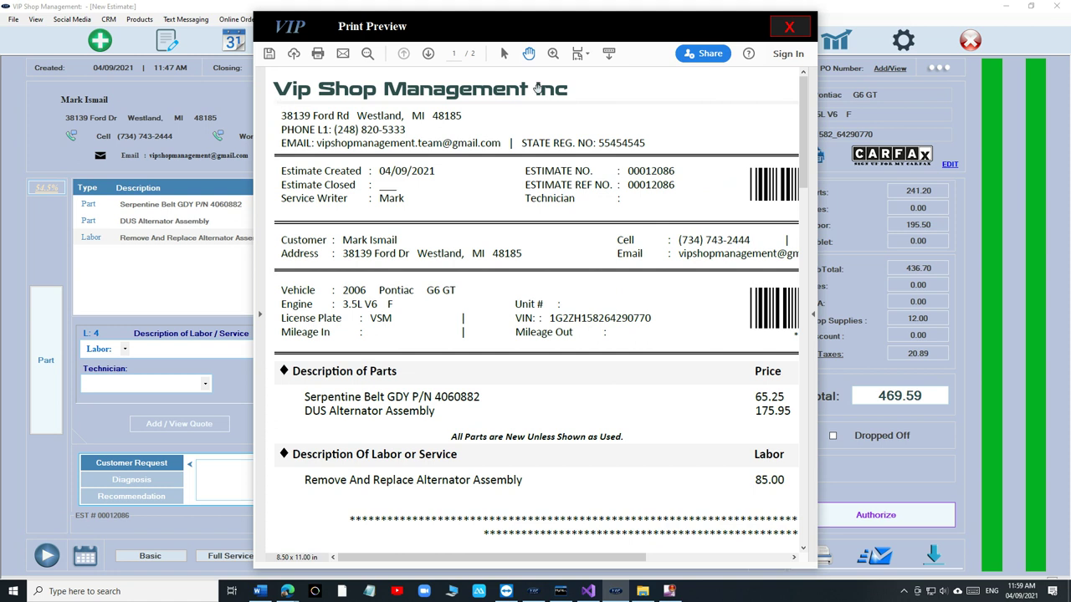
left_click(795, 28)
left_click(919, 43)
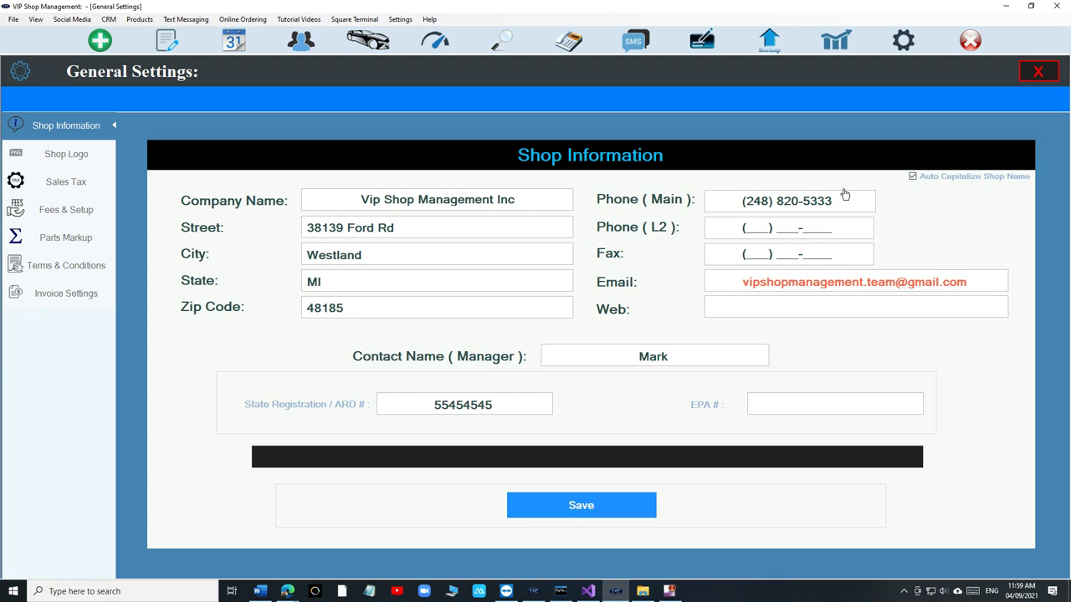
- Uncheck Auto Capitalize Shop Name, change Company Name to 'VIP SHOP MANAGEMENT INC', save, and exit
left_click(913, 177)
key("ctrl+a")
type("VIPO")
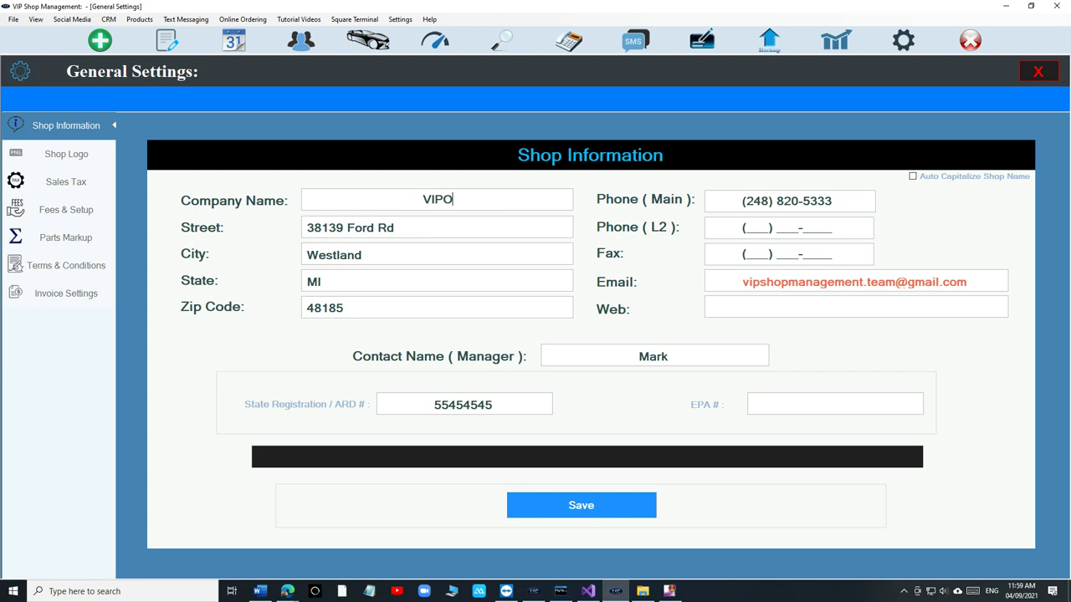
key("BackSpace")
key("Caps_Lock")
type("SHO")
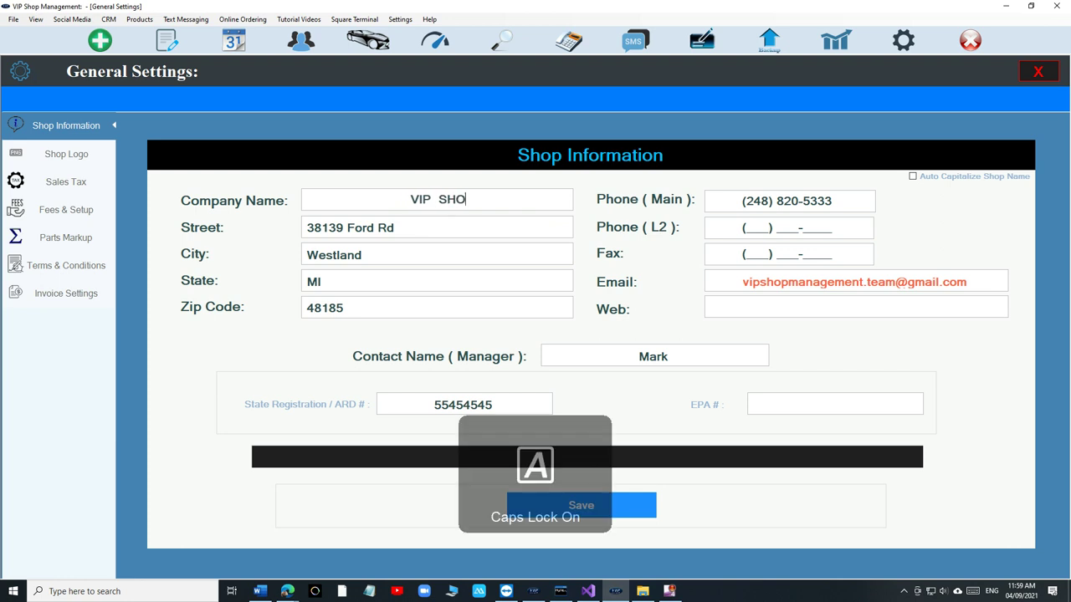
type("P MANAGEMENT")
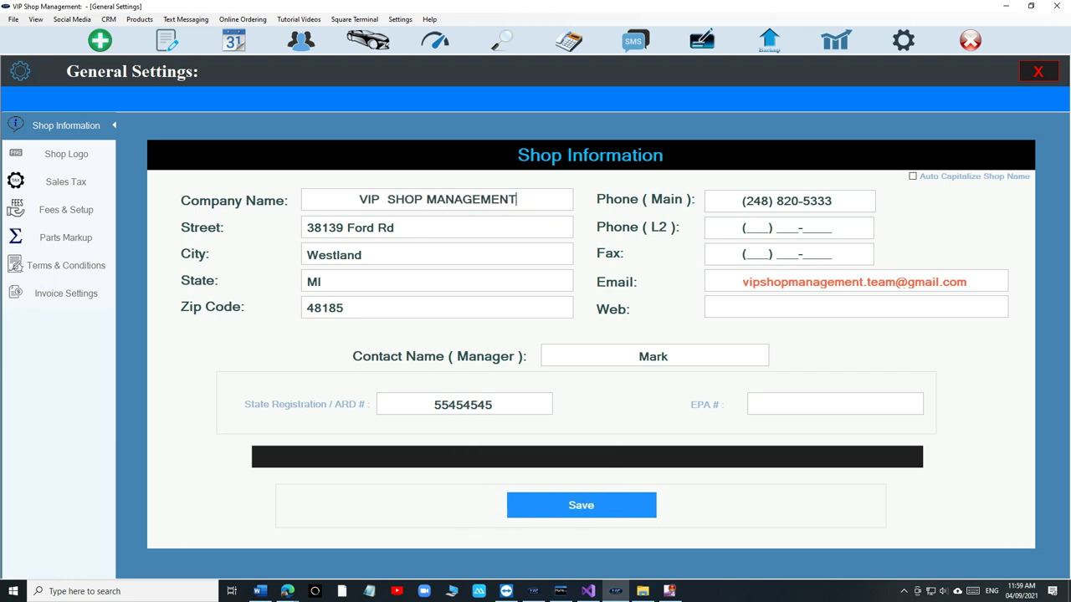
type(" INC")
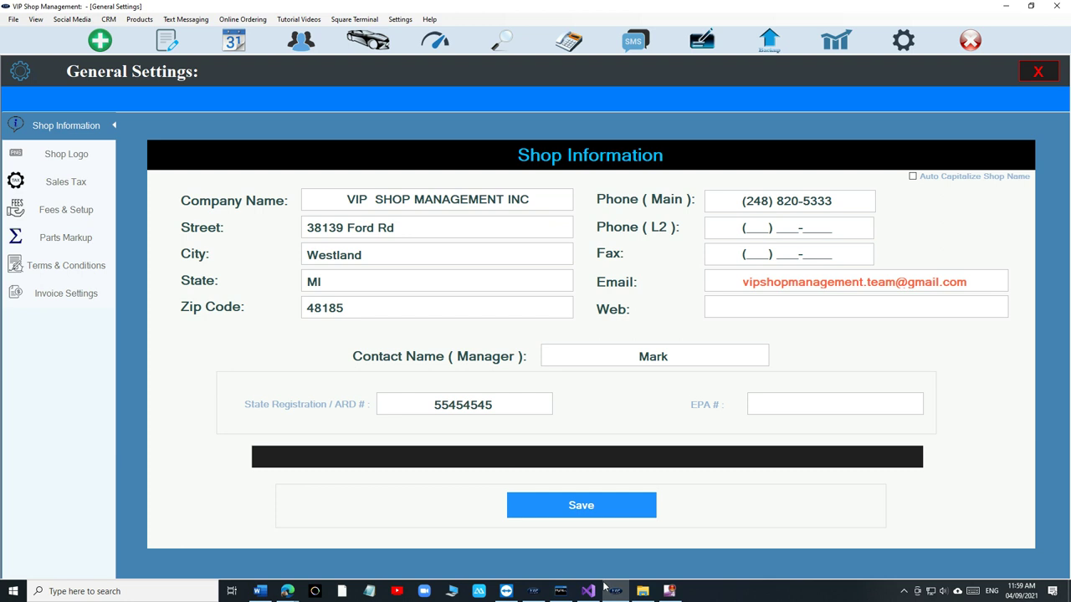
left_click(609, 510)
left_click(595, 508)
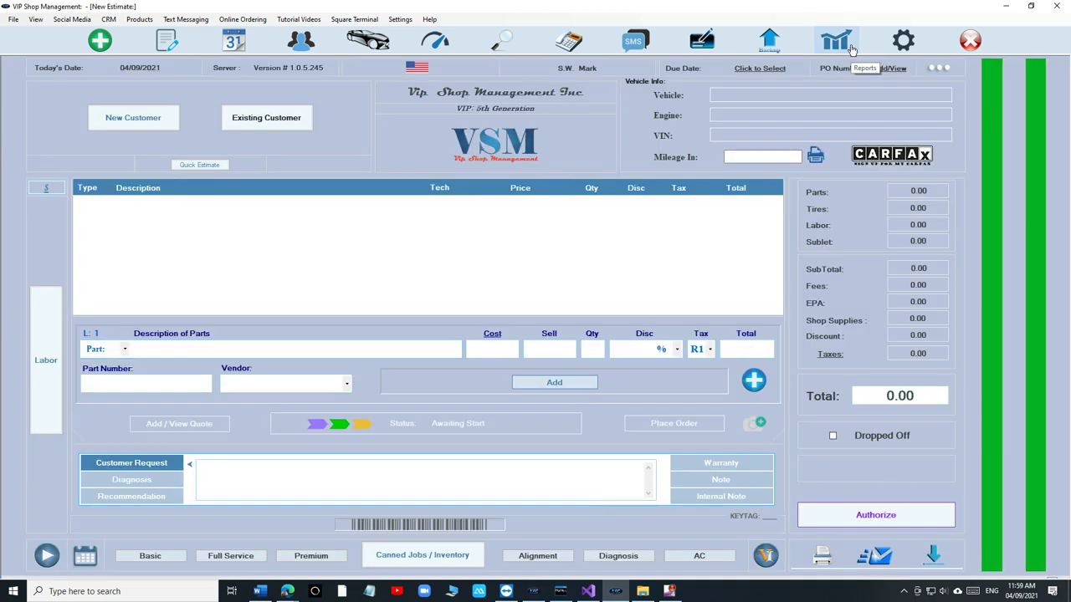
- Leave the Reports passcode screen and reopen the Pontiac G6 GT estimate from WorkFlow
left_click(849, 48)
left_click(574, 375)
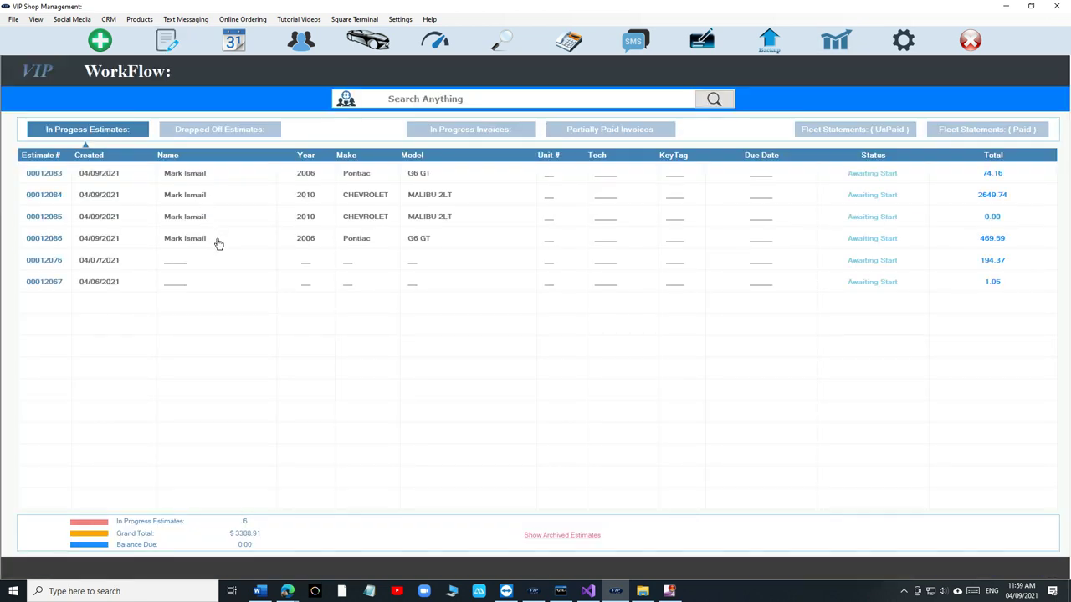
double_click(216, 240)
- Print-preview the estimate and zoom in to confirm the header reads VIP SHOP MANAGEMENT INC
left_click(828, 559)
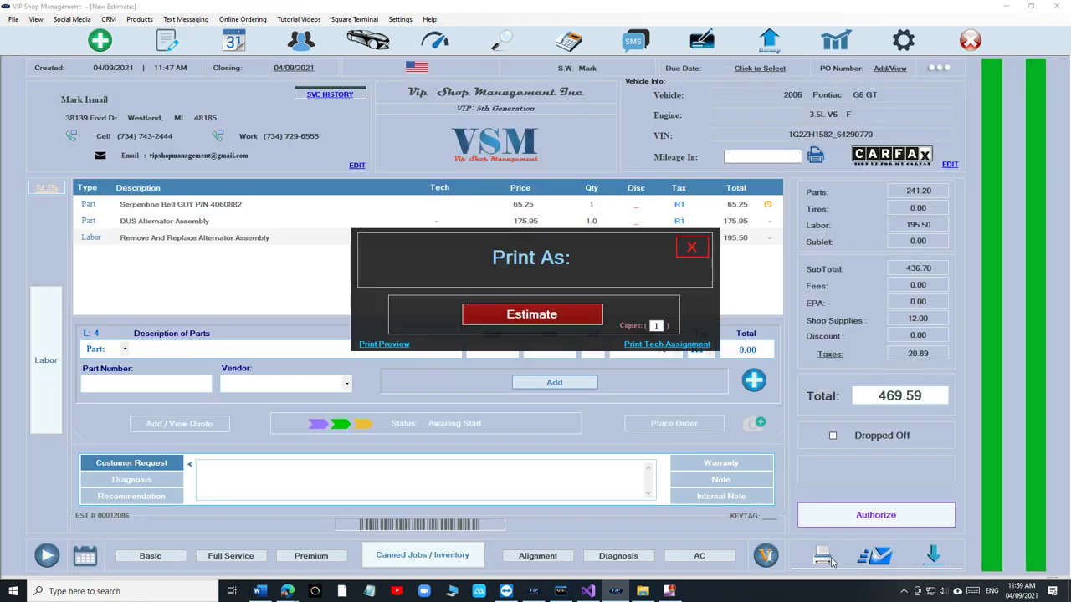
left_click(379, 345)
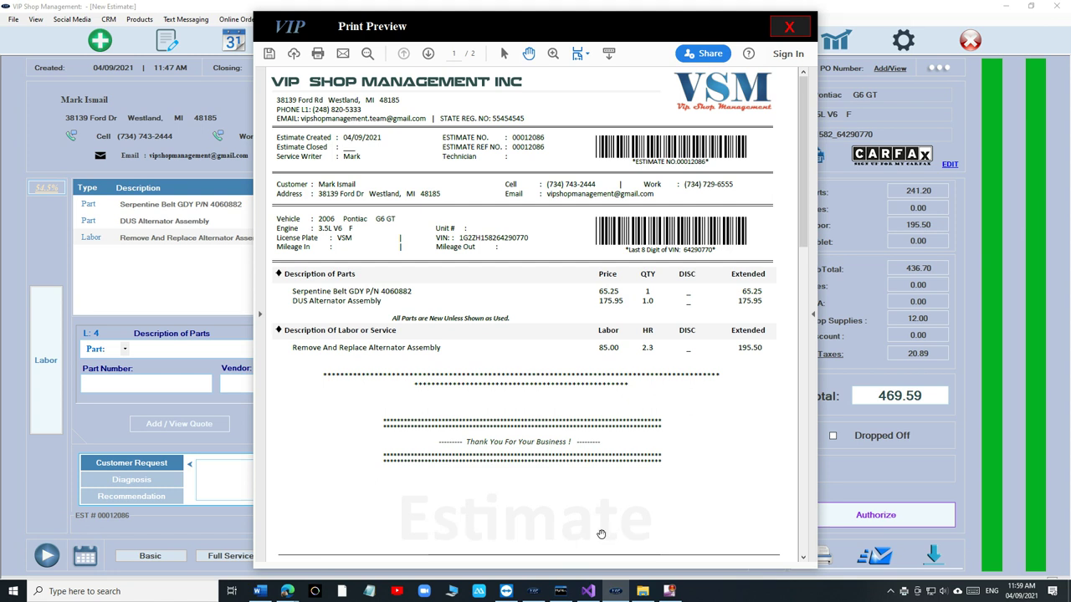
left_click(608, 537)
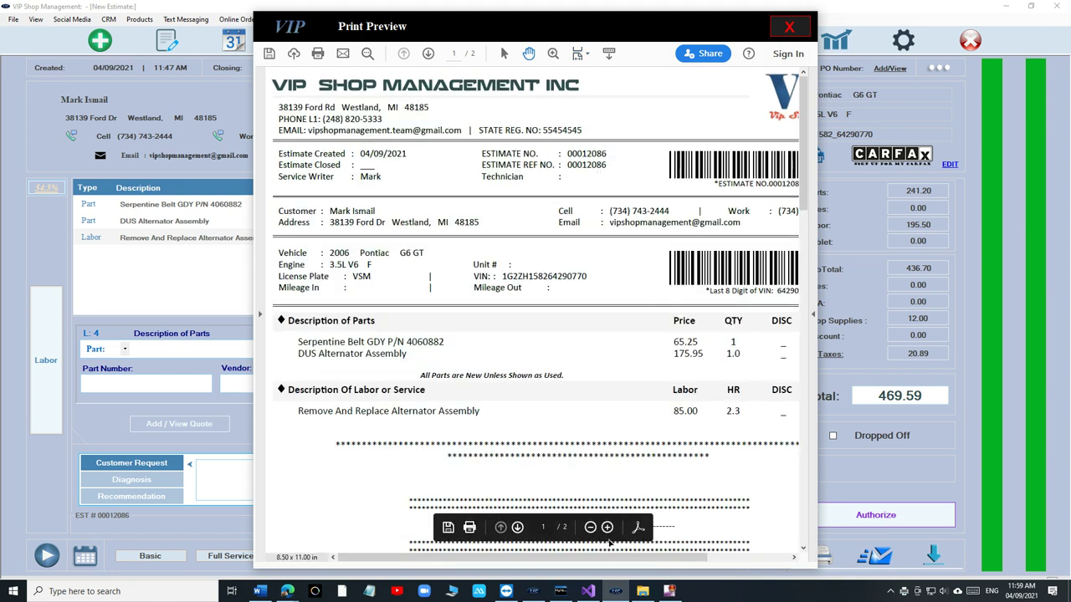
left_click(607, 528)
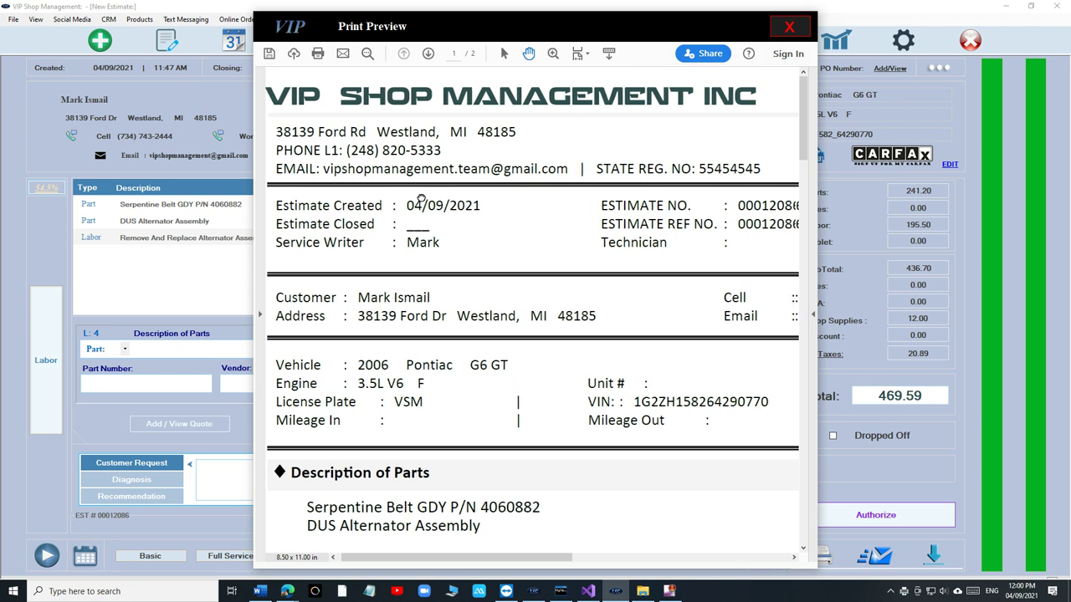
left_click_drag(416, 203, 481, 193)
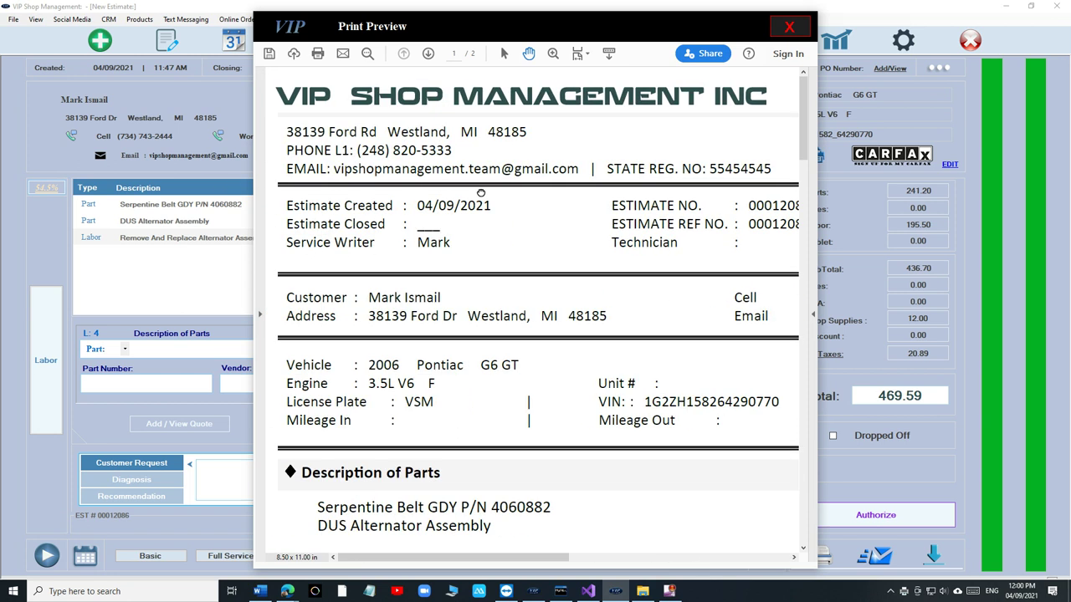
- Close the preview and print the Pontiac G6 GT estimate using the Estimate print format
left_click(790, 35)
left_click(821, 555)
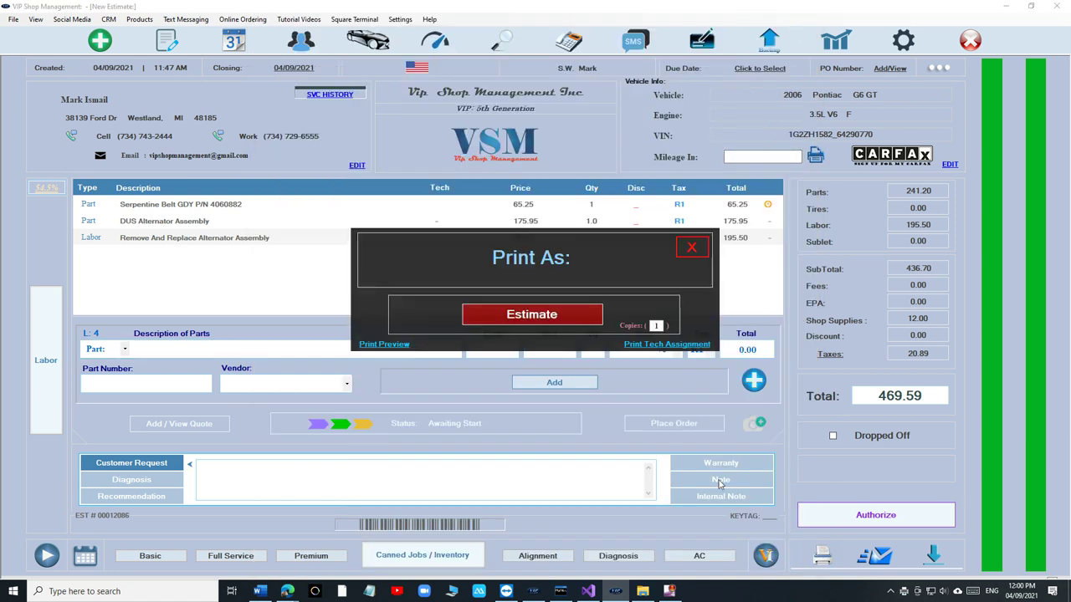
left_click(514, 317)
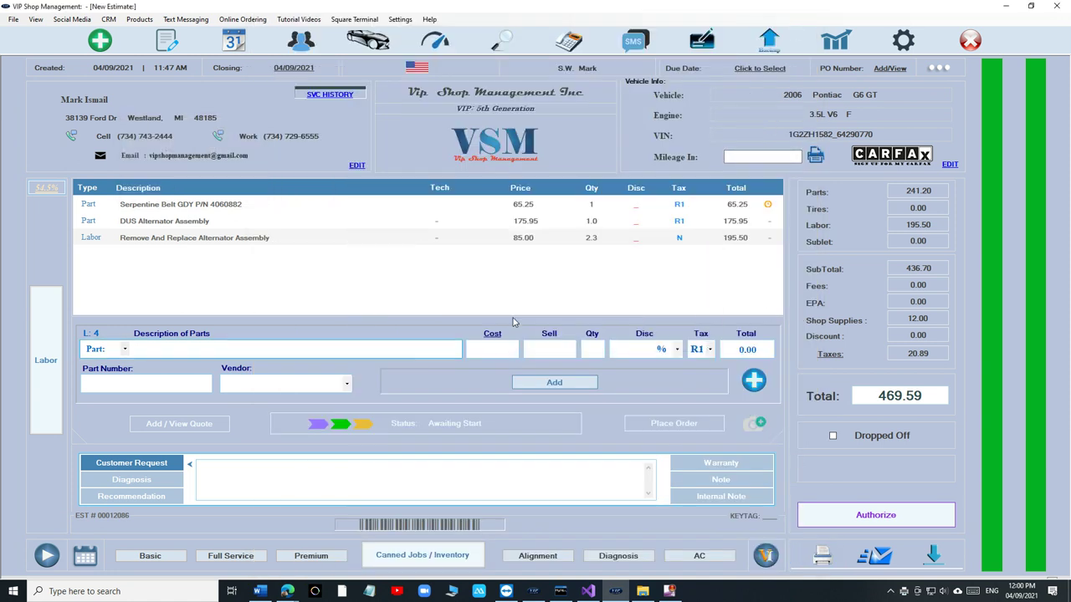